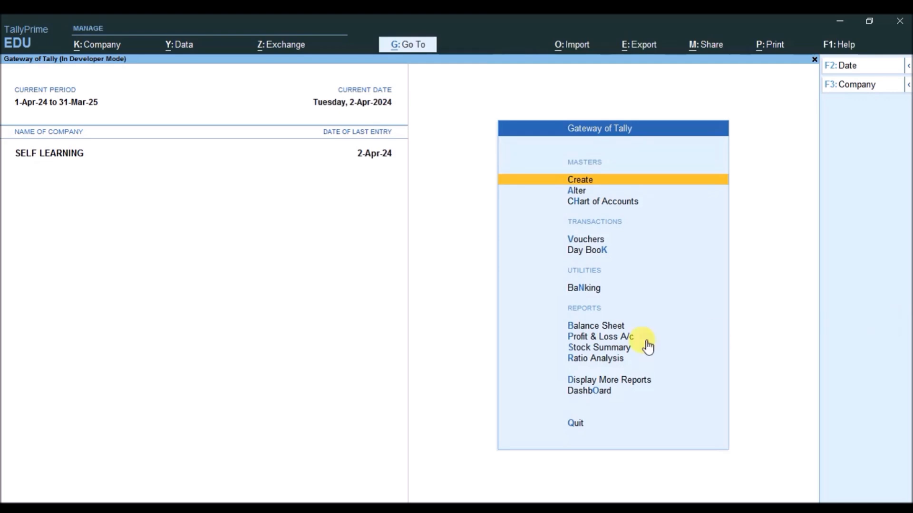
# Copy the path D:\tdl1\files9\Hide SaleRate_Prime.txt from the file's Security properties and close them
pyautogui.click(415, 509)
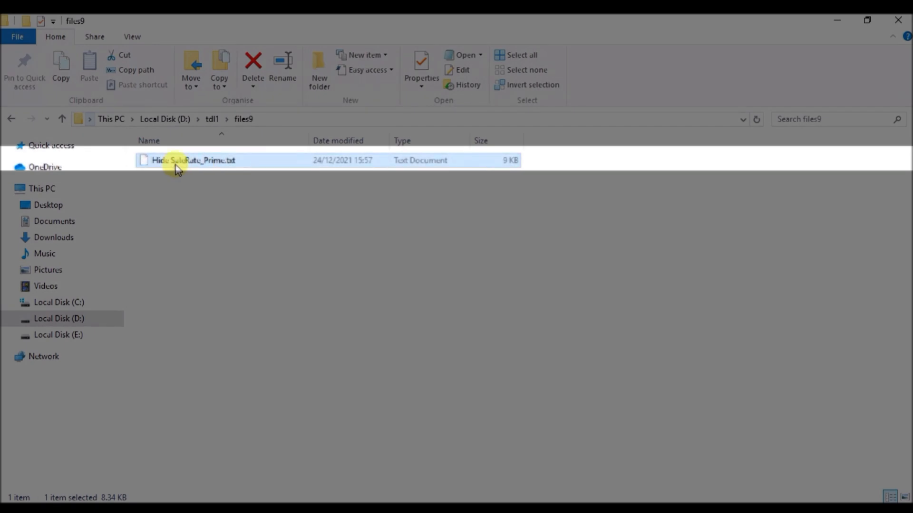
pyautogui.rightClick(175, 165)
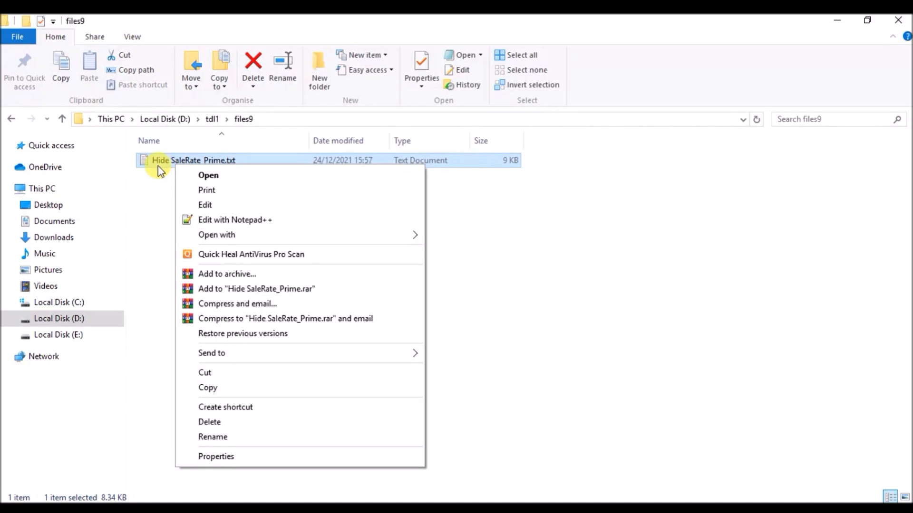
pyautogui.click(209, 459)
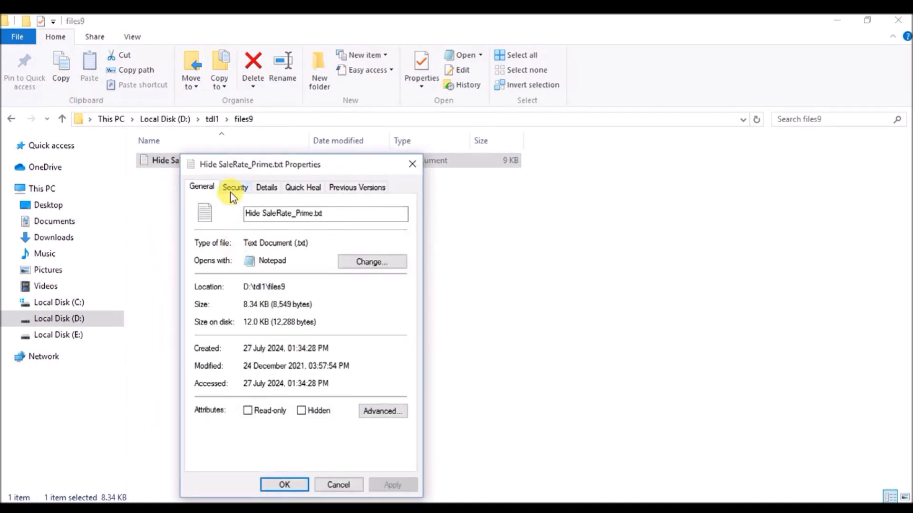
pyautogui.click(233, 187)
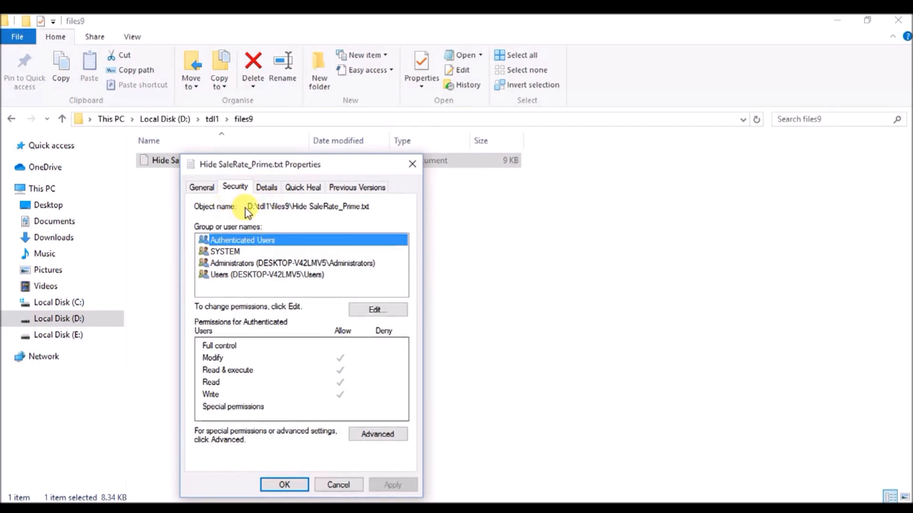
pyautogui.moveTo(247, 206); pyautogui.dragTo(384, 206)
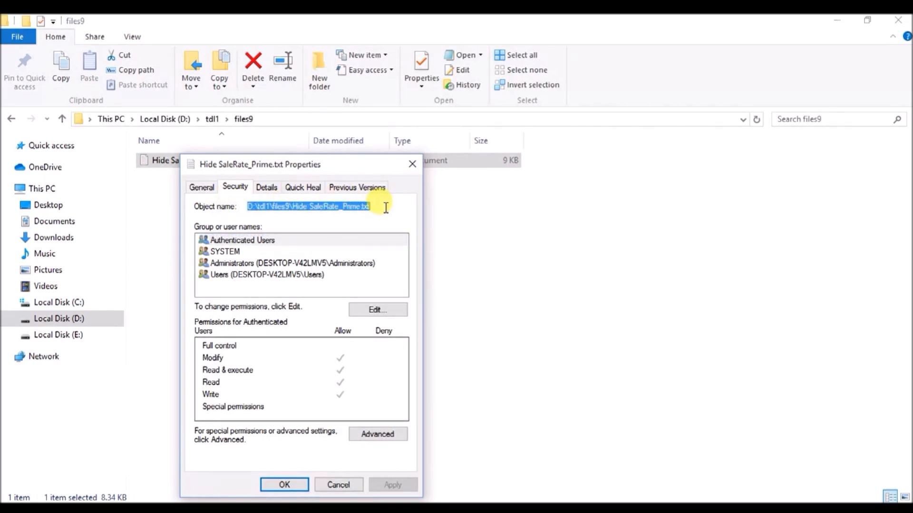
pyautogui.rightClick(305, 209)
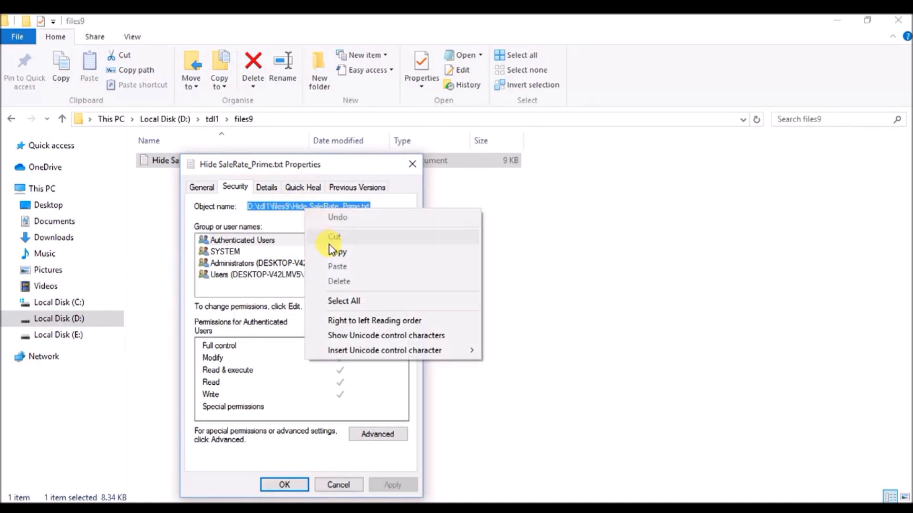
pyautogui.click(338, 255)
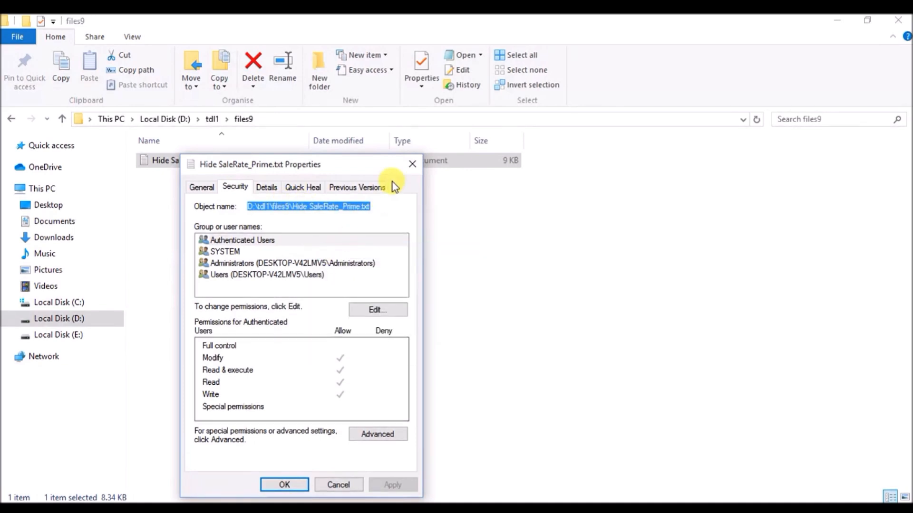
pyautogui.click(412, 164)
pyautogui.click(414, 276)
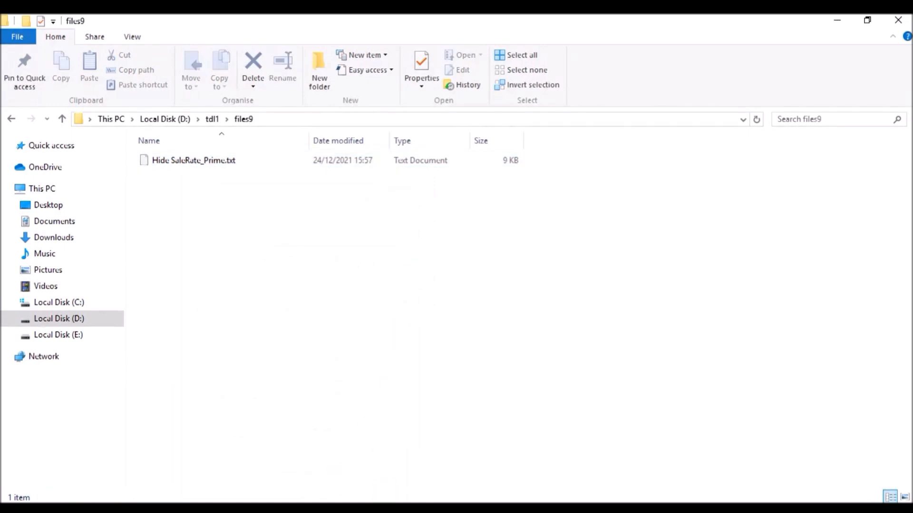
# Add the pasted Hide SaleRate_Prime.txt path as a local TDL, save, and return to Gateway of Tally
pyautogui.click(386, 510)
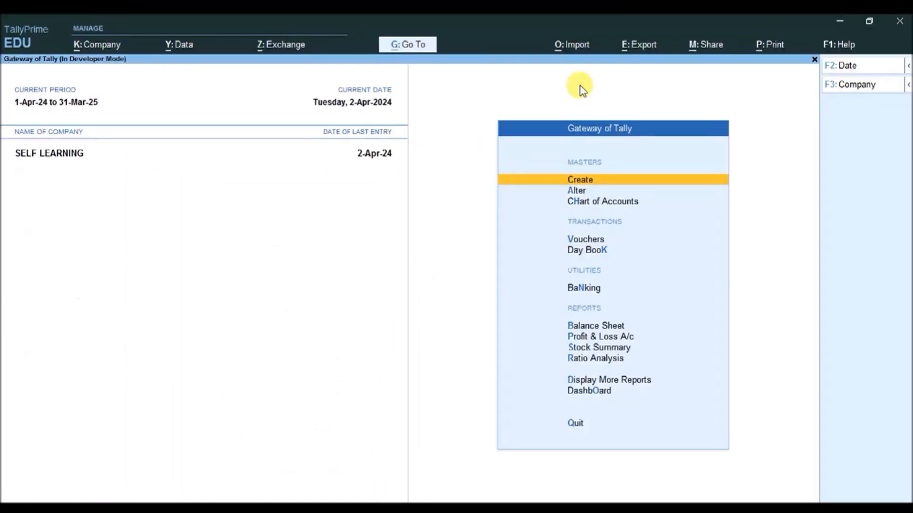
pyautogui.click(836, 51)
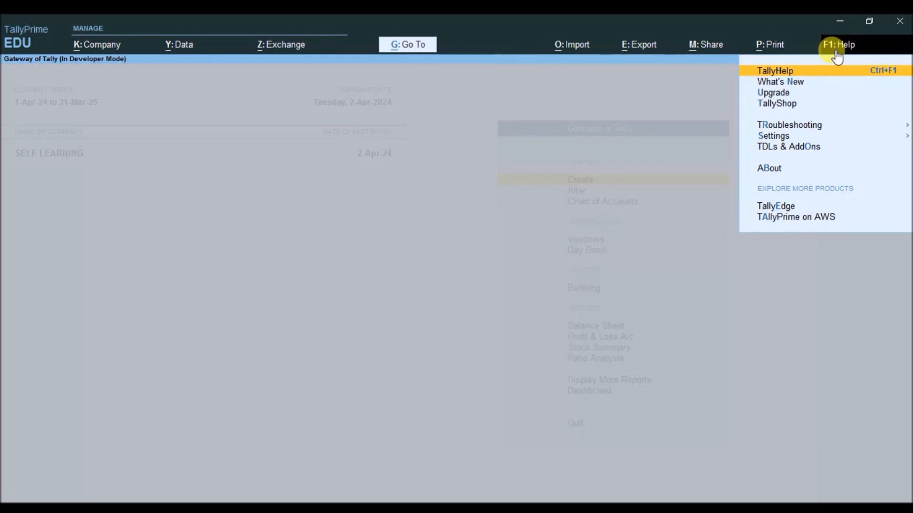
pyautogui.press('Down')
pyautogui.press('Down')
pyautogui.press('Down')
pyautogui.press('Down')
pyautogui.press('Down')
pyautogui.press('Down')
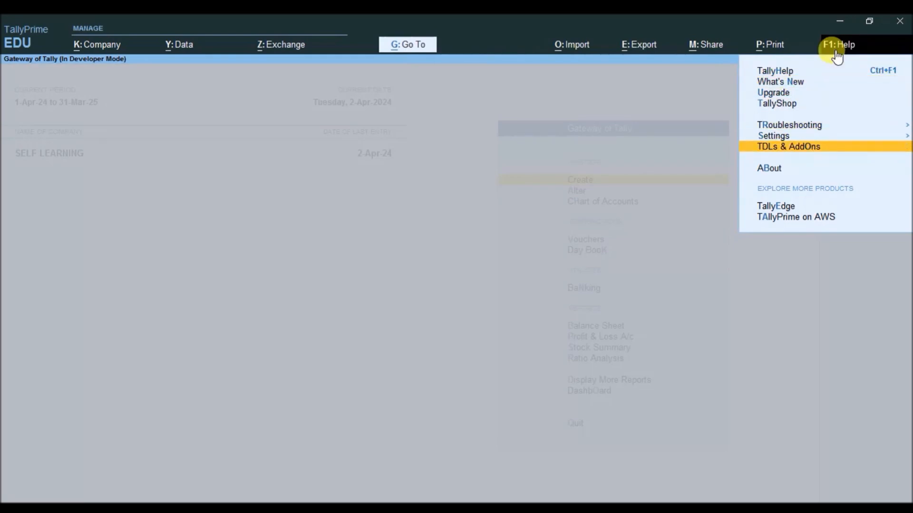
pyautogui.press('Return')
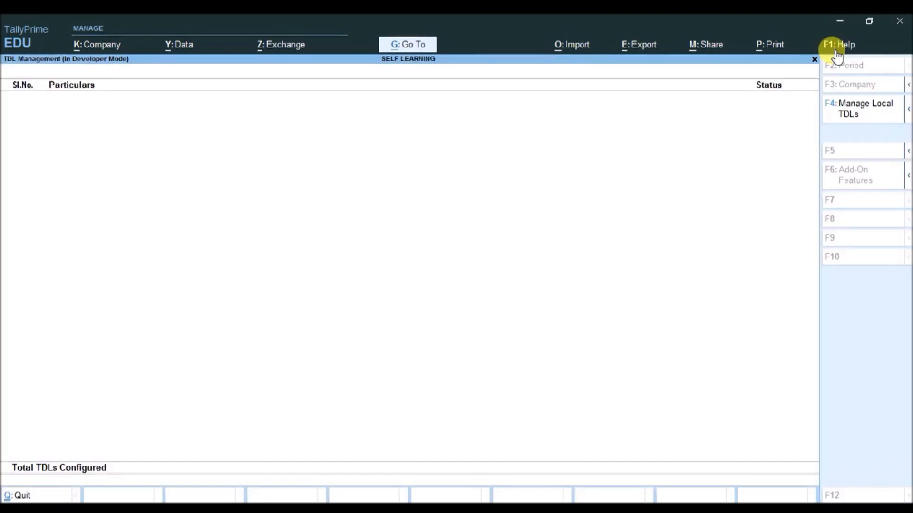
pyautogui.click(852, 112)
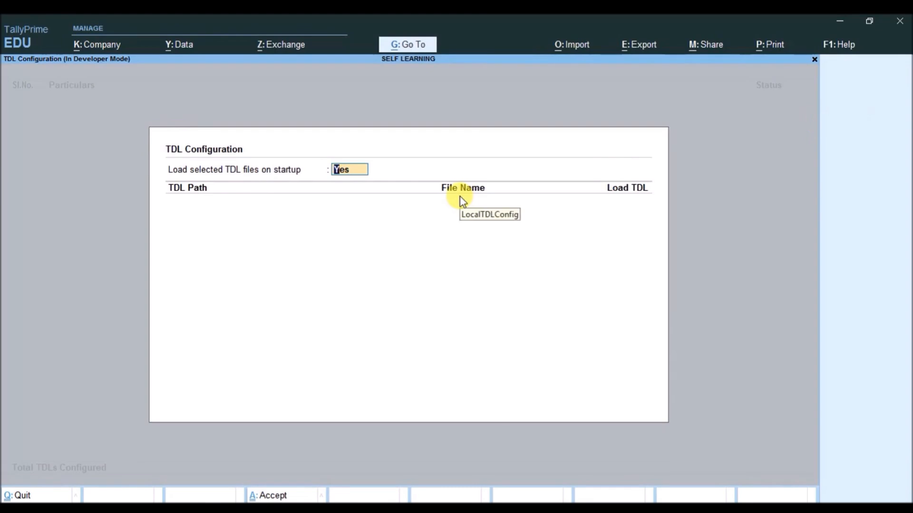
pyautogui.press('Return')
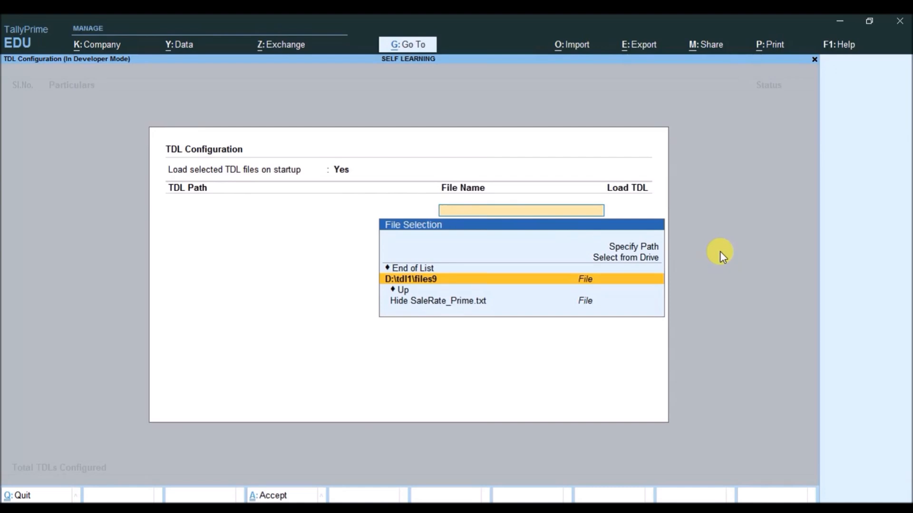
pyautogui.hotkey('ctrl', 'v')
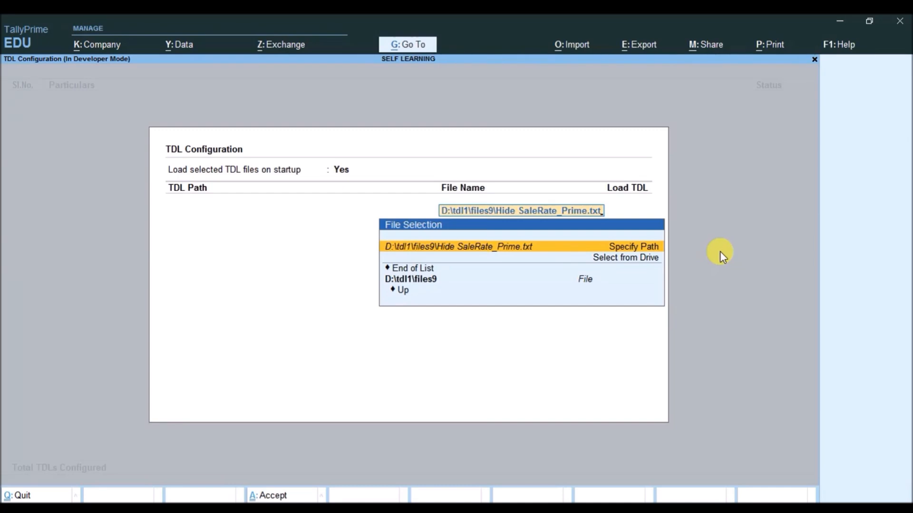
pyautogui.press('Return')
pyautogui.press('Return')
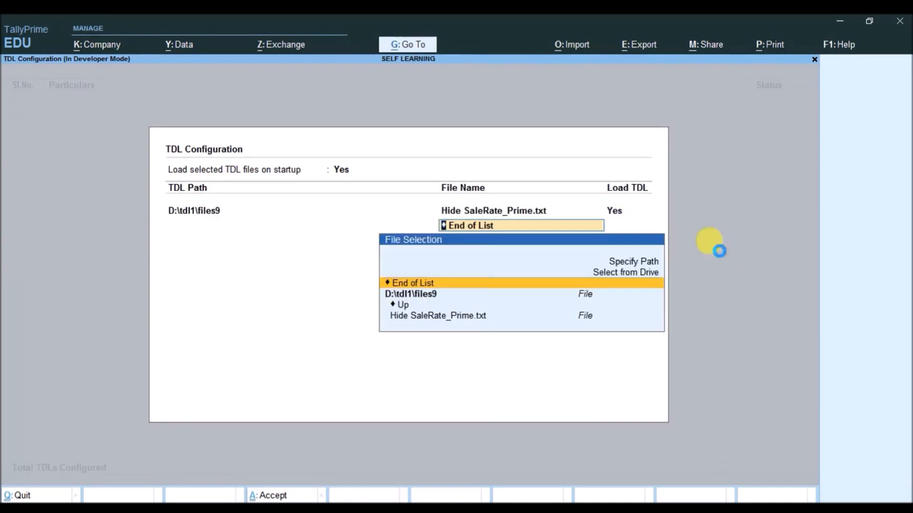
pyautogui.hotkey('ctrl', 'a')
pyautogui.press('Down')
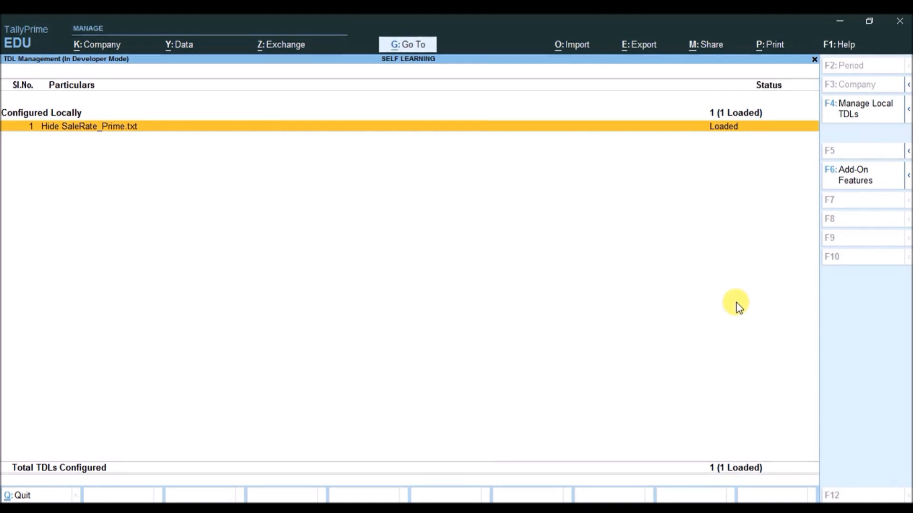
pyautogui.press('Escape')
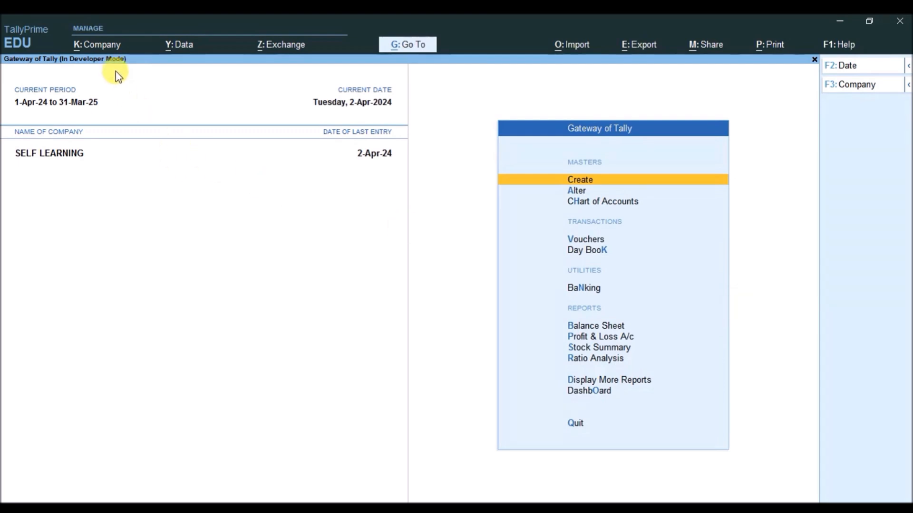
# Switch SELF LEARNING to the restricted user through Company > Change User
pyautogui.click(102, 45)
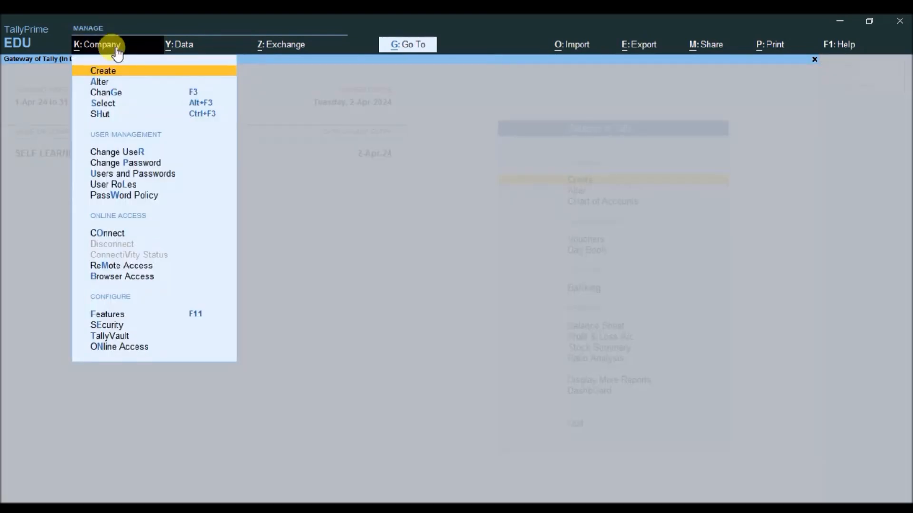
pyautogui.press('Down')
pyautogui.press('Down')
pyautogui.press('Down')
pyautogui.press('Down')
pyautogui.press('Down')
pyautogui.press('Down')
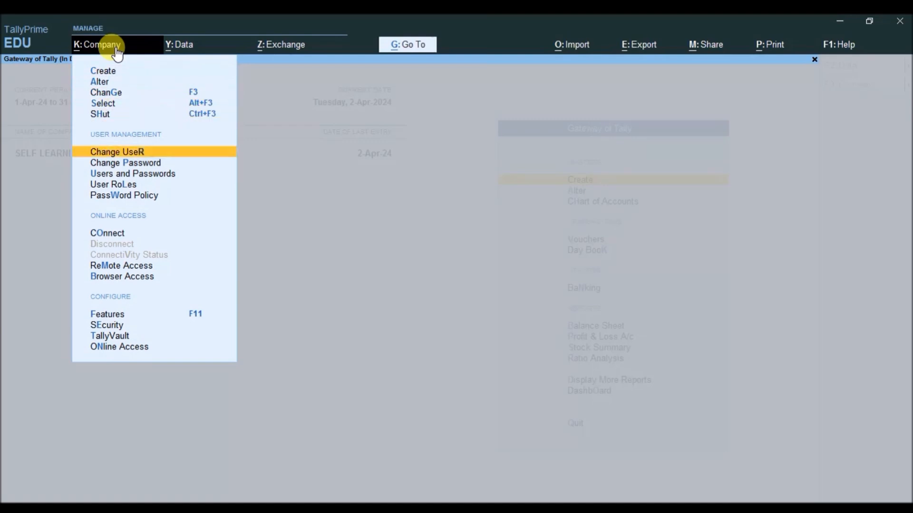
pyautogui.press('Up')
pyautogui.press('Return')
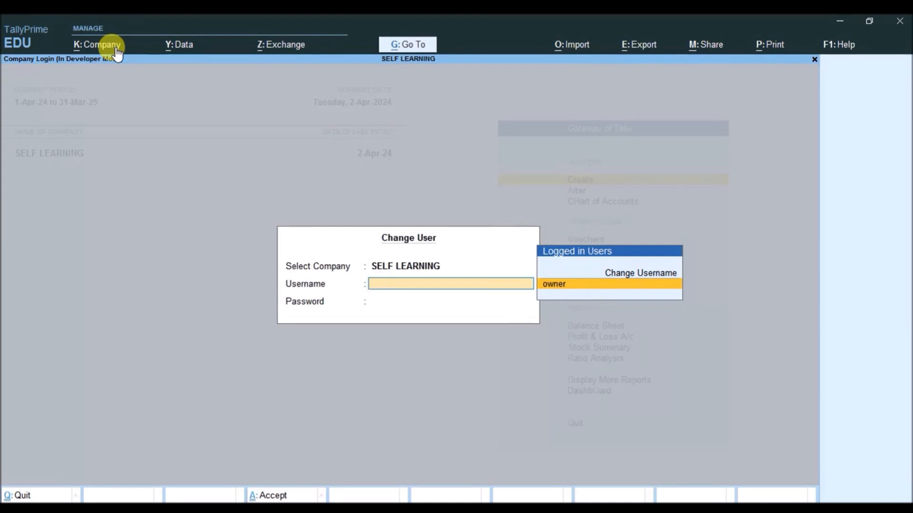
pyautogui.press('Escape')
# Open the Statistics report and view the April Debit Note vouchers
pyautogui.press('d')
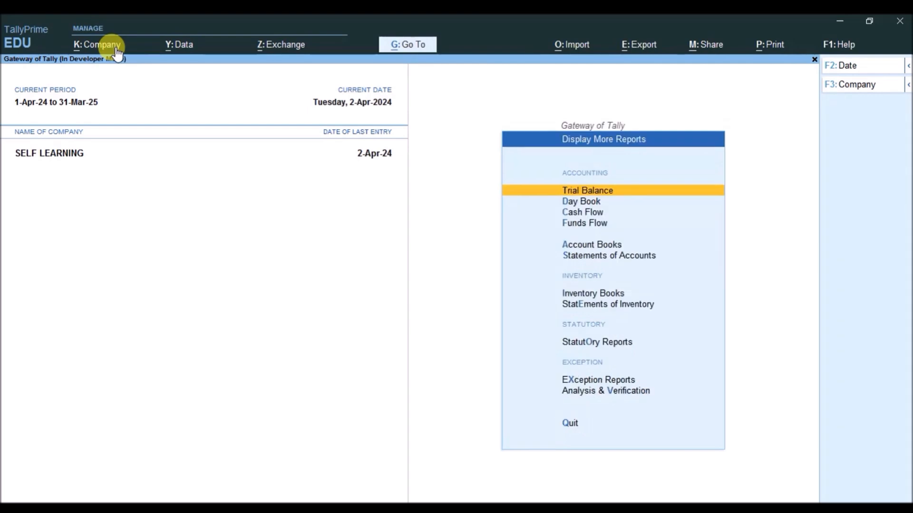
pyautogui.press('s')
pyautogui.press('a')
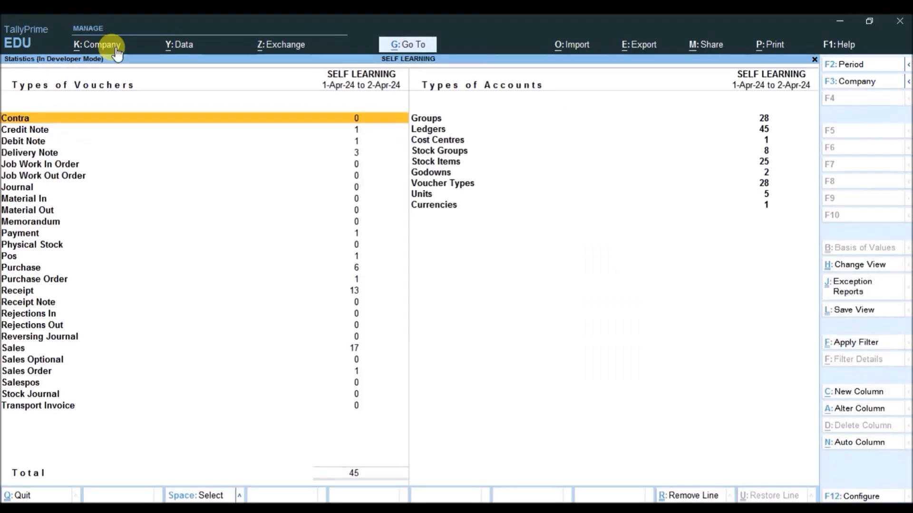
pyautogui.press('Down')
pyautogui.press('Down')
pyautogui.press('Down')
pyautogui.press('Down')
pyautogui.press('Down')
pyautogui.press('Up')
pyautogui.press('Up')
pyautogui.press('Up')
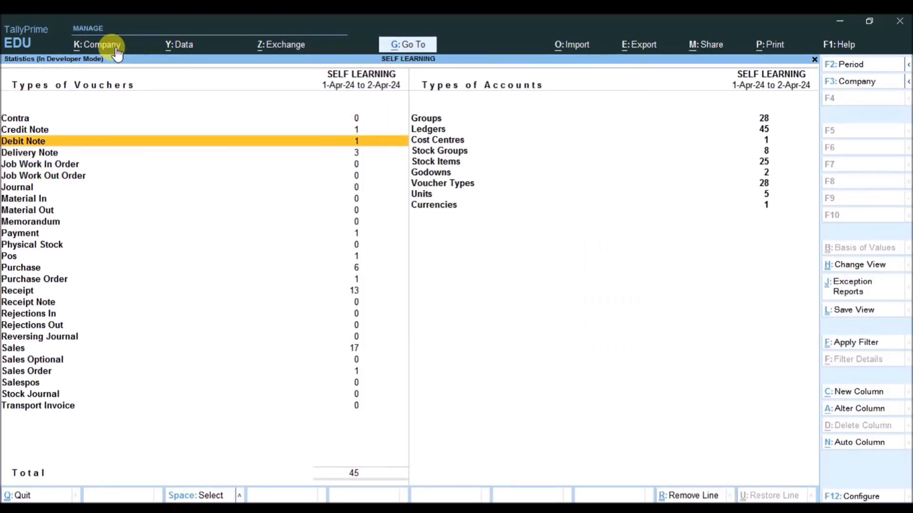
pyautogui.press('Return')
pyautogui.press('Return')
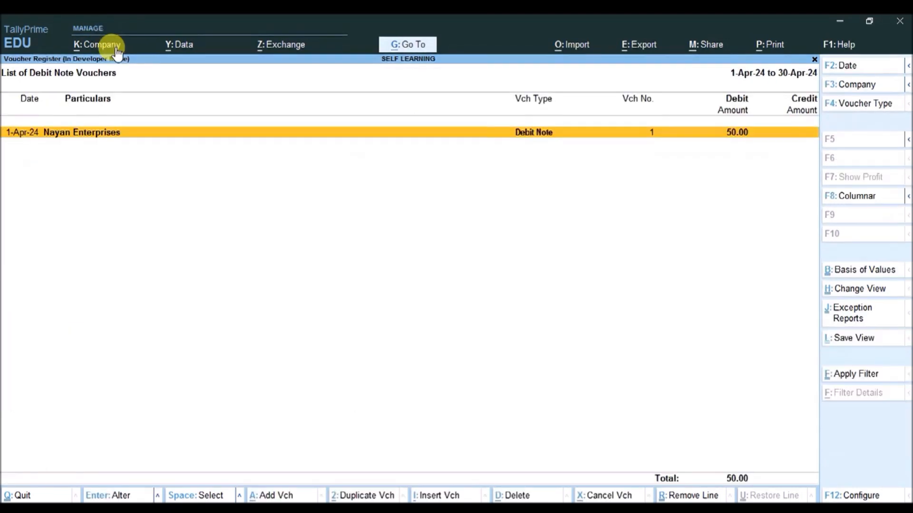
pyautogui.press('Return')
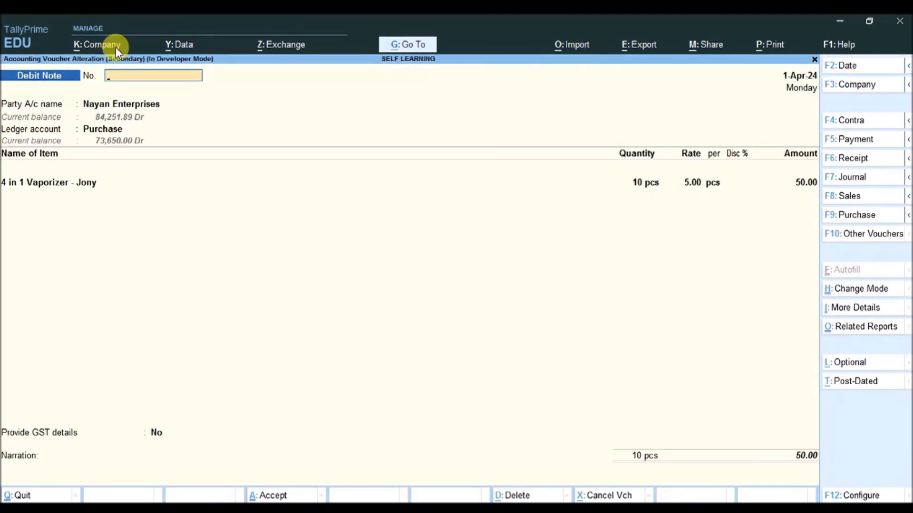
pyautogui.press('Escape')
pyautogui.press('Escape')
pyautogui.press('Escape')
pyautogui.press('Down')
pyautogui.press('Down')
pyautogui.press('Down')
pyautogui.press('Down')
pyautogui.press('Down')
pyautogui.press('Down')
pyautogui.press('Down')
pyautogui.press('Down')
pyautogui.press('Down')
pyautogui.press('Down')
pyautogui.press('Down')
pyautogui.press('Down')
pyautogui.press('Down')
pyautogui.press('Down')
pyautogui.press('Down')
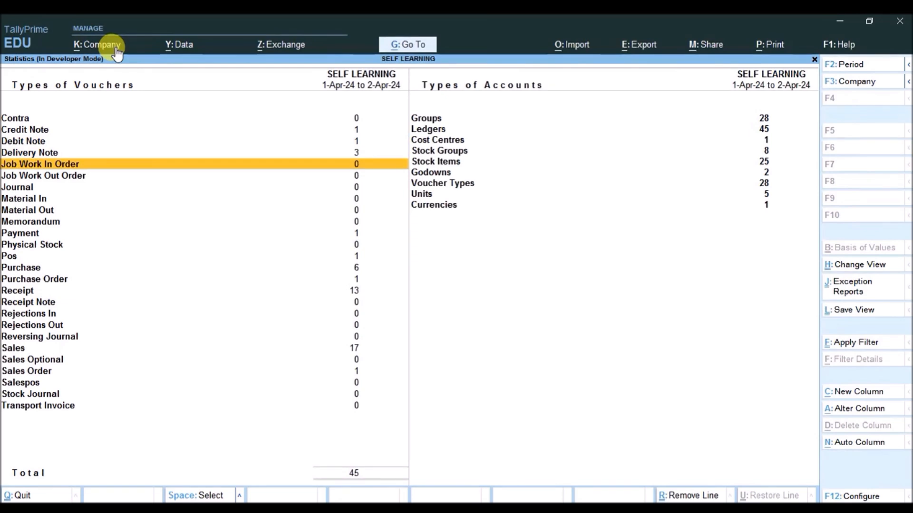
# Open the April Sales register and review sales vouchers GST/20-21/0105 and 0108
pyautogui.press('Down')
pyautogui.press('Down')
pyautogui.press('Down')
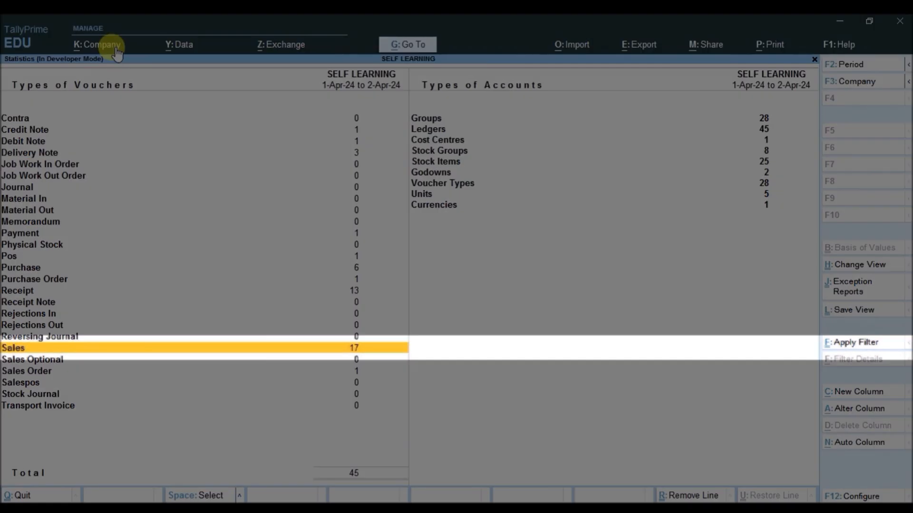
pyautogui.press('Return')
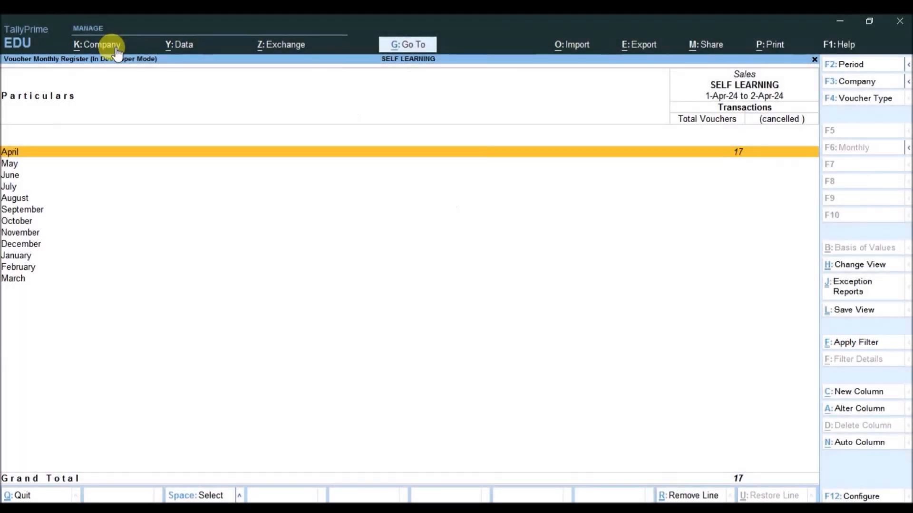
pyautogui.press('Return')
pyautogui.press('Down')
pyautogui.press('Down')
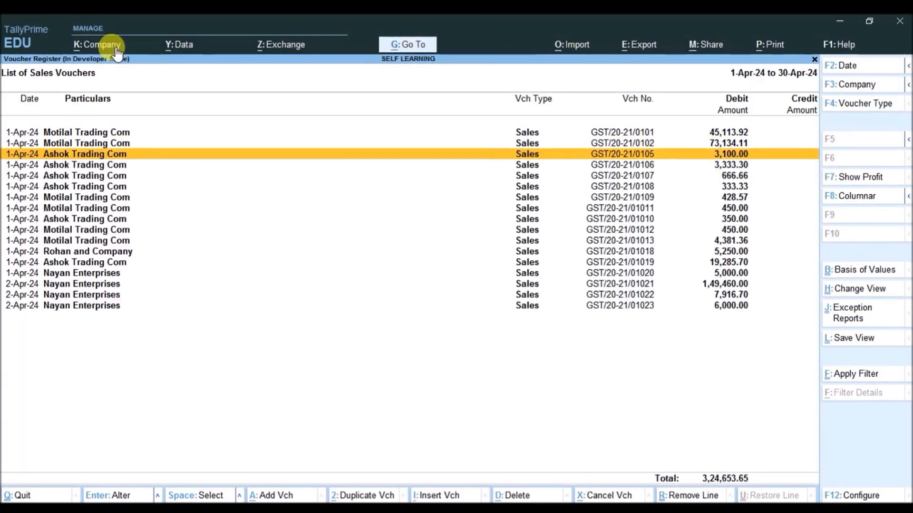
pyautogui.press('Return')
pyautogui.press('Escape')
pyautogui.press('Down')
pyautogui.press('Down')
pyautogui.press('Down')
pyautogui.press('Return')
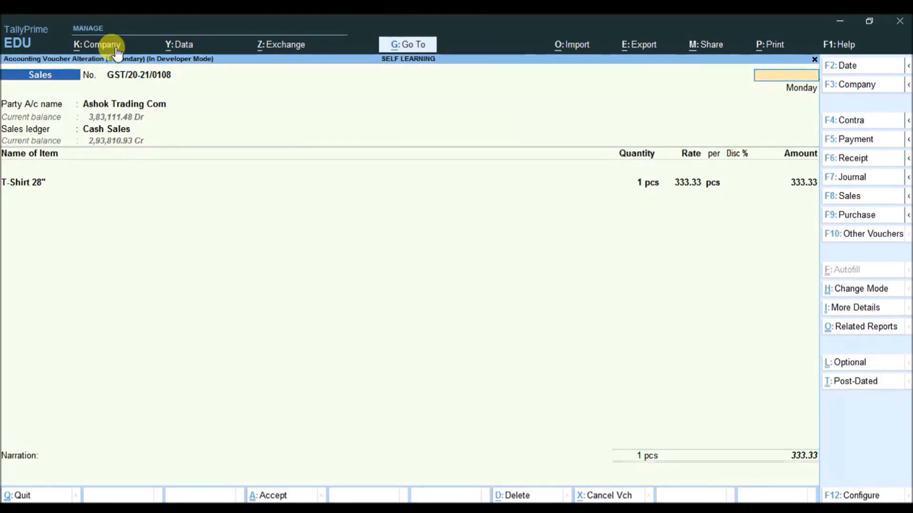
pyautogui.press('Escape')
pyautogui.press('Escape')
pyautogui.press('Escape')
pyautogui.press('Escape')
pyautogui.press('Escape')
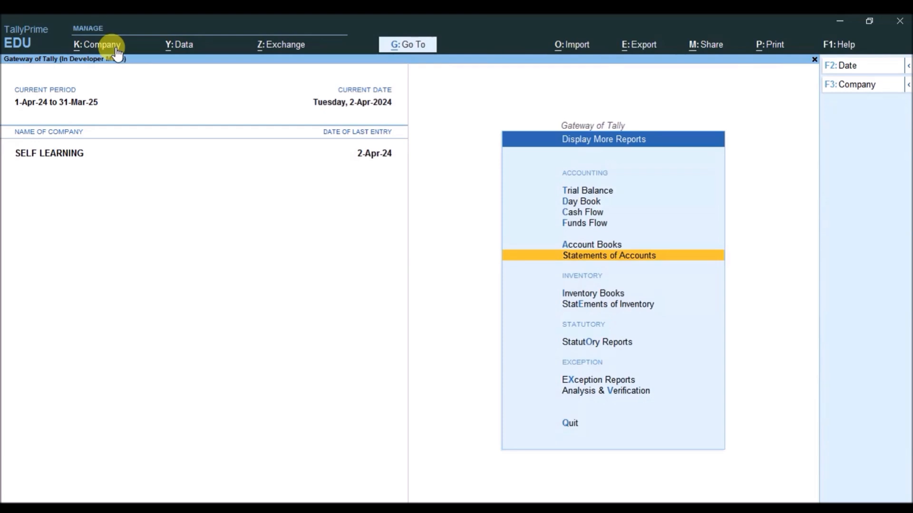
# Open the Users and Passwords list for SELF LEARNING
pyautogui.click(85, 47)
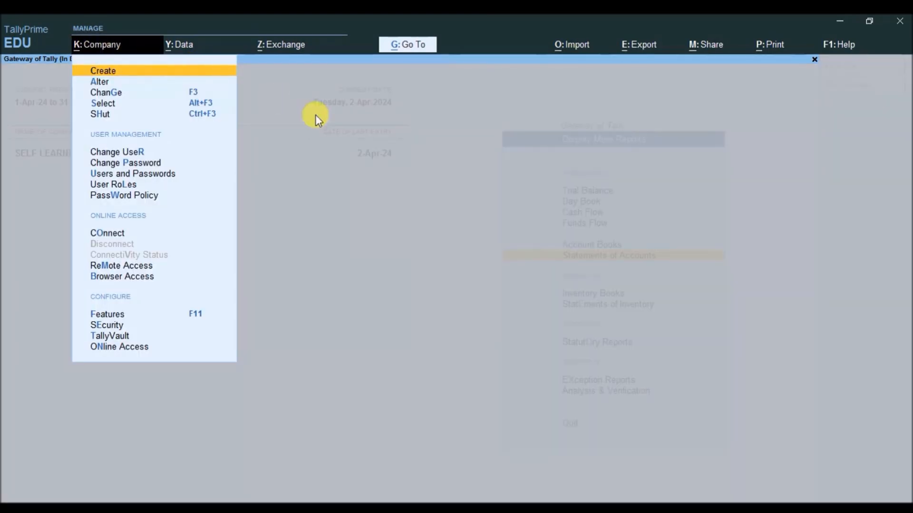
pyautogui.press('Down')
pyautogui.press('Down')
pyautogui.press('Down')
pyautogui.press('Down')
pyautogui.press('Down')
pyautogui.press('Down')
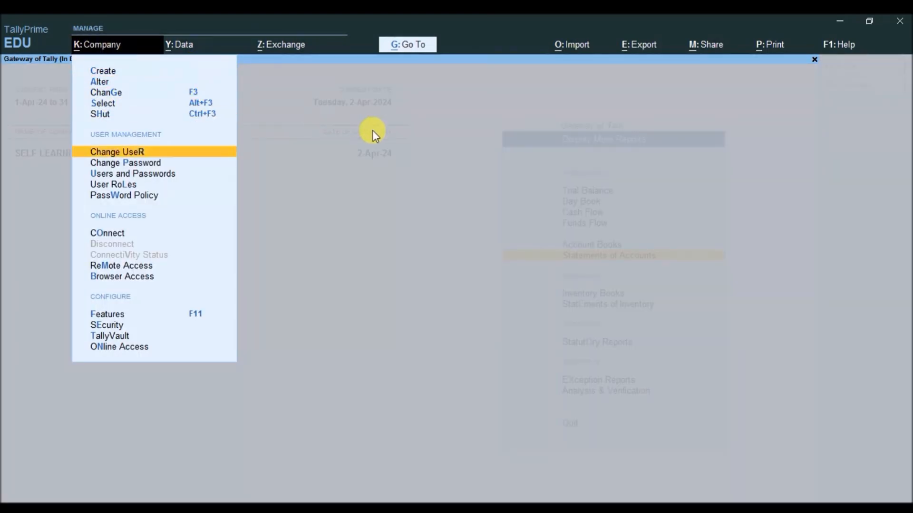
pyautogui.press('Up')
pyautogui.press('Down')
pyautogui.press('Down')
pyautogui.press('Return')
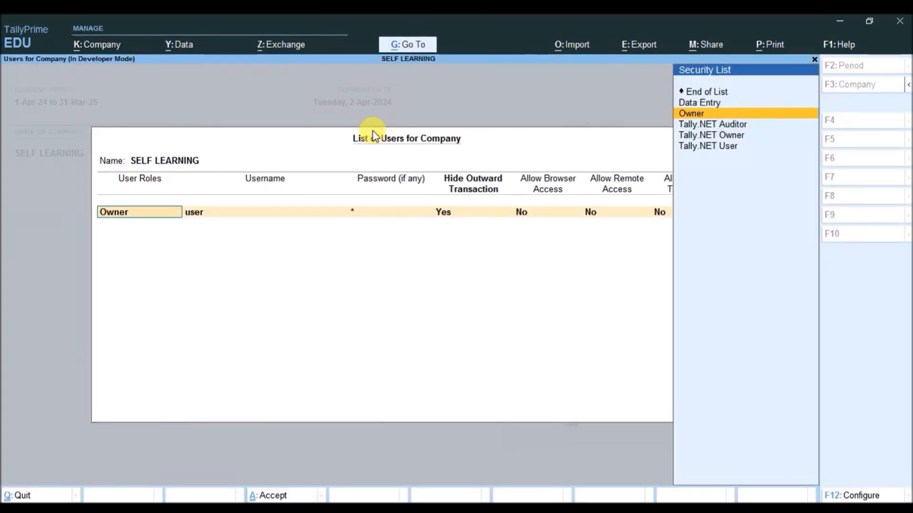
# Set the user's Hide Outward Transaction to Yes and save the users list
pyautogui.press('Return')
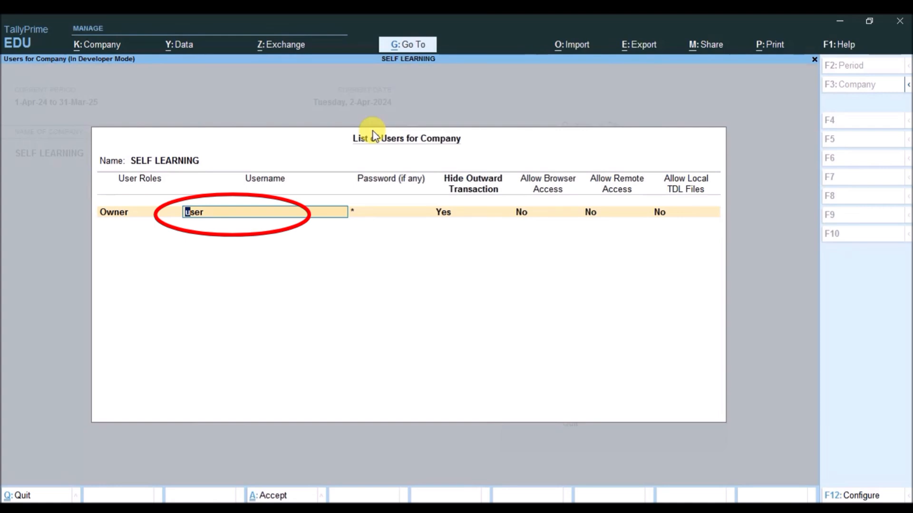
pyautogui.press('BackSpace')
pyautogui.press('Return')
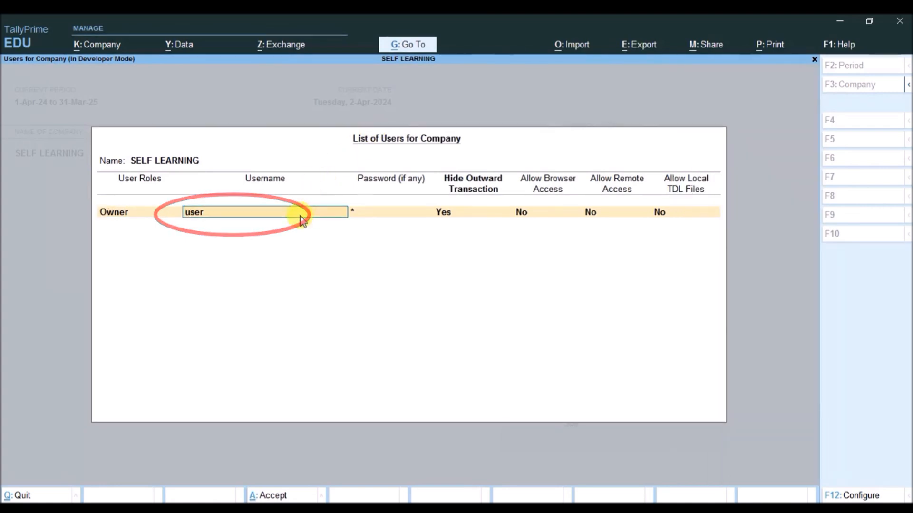
pyautogui.press('Return')
pyautogui.press('Return')
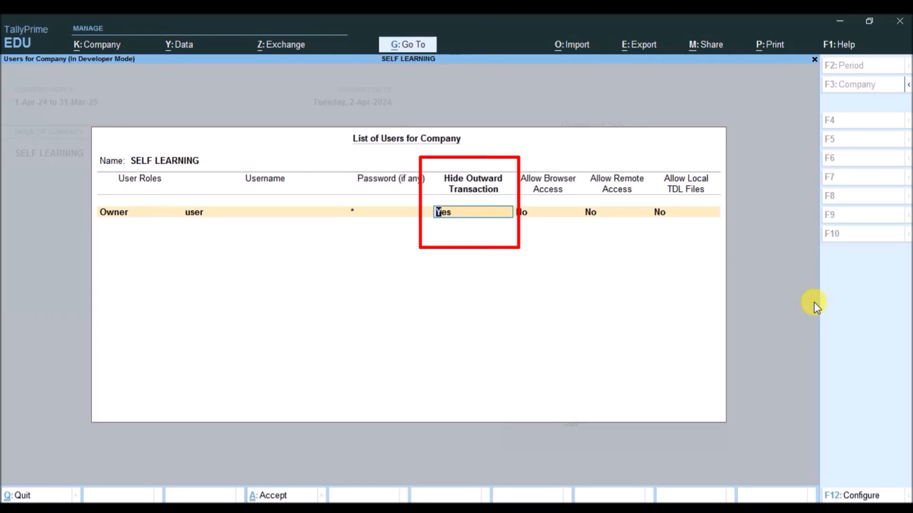
pyautogui.write('yes')
pyautogui.press('Return')
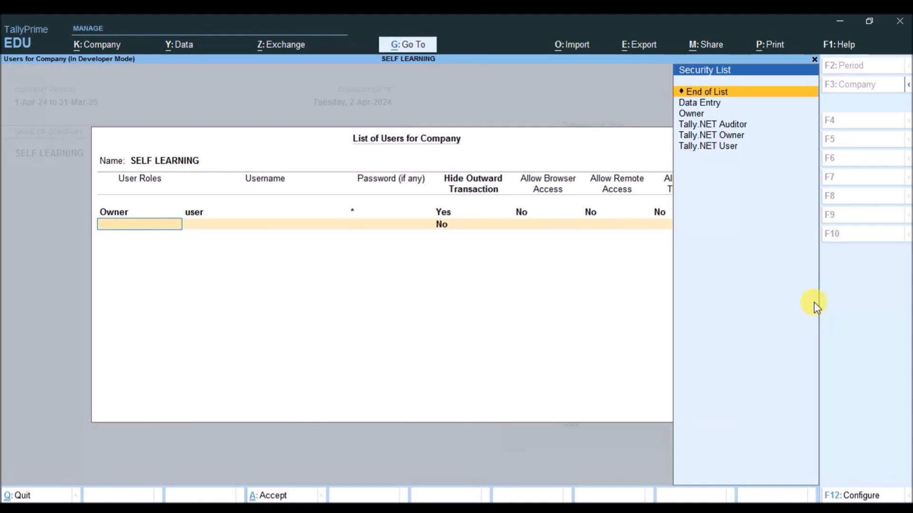
pyautogui.press('Return')
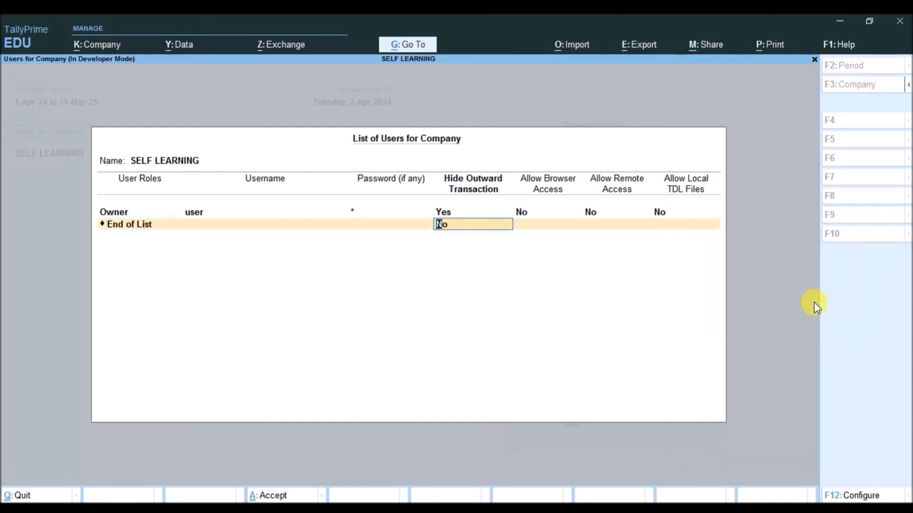
pyautogui.press('Return')
pyautogui.press('Return')
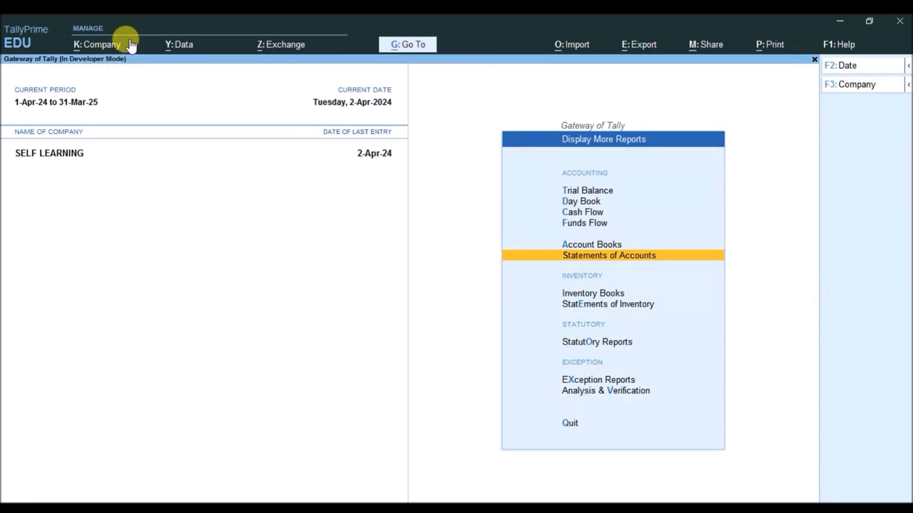
# Use Change User to log in with the restricted user's username and password
pyautogui.press('Escape')
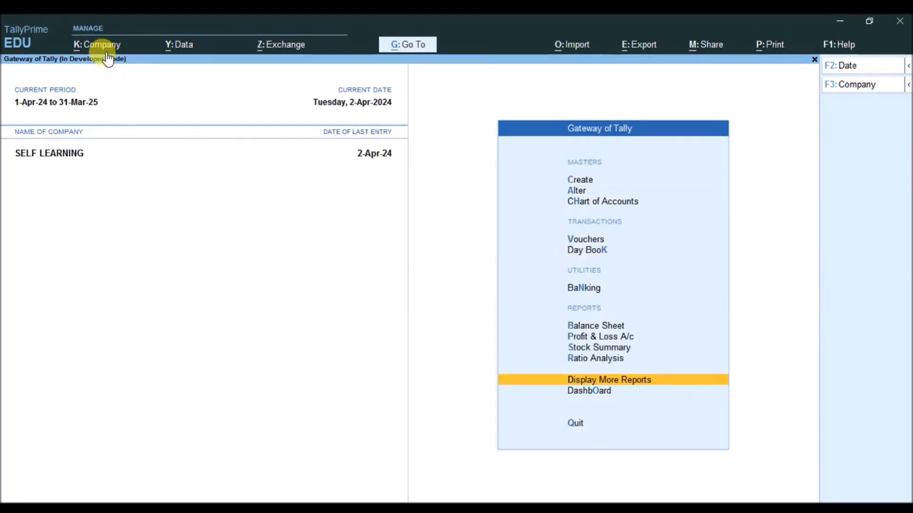
pyautogui.click(106, 52)
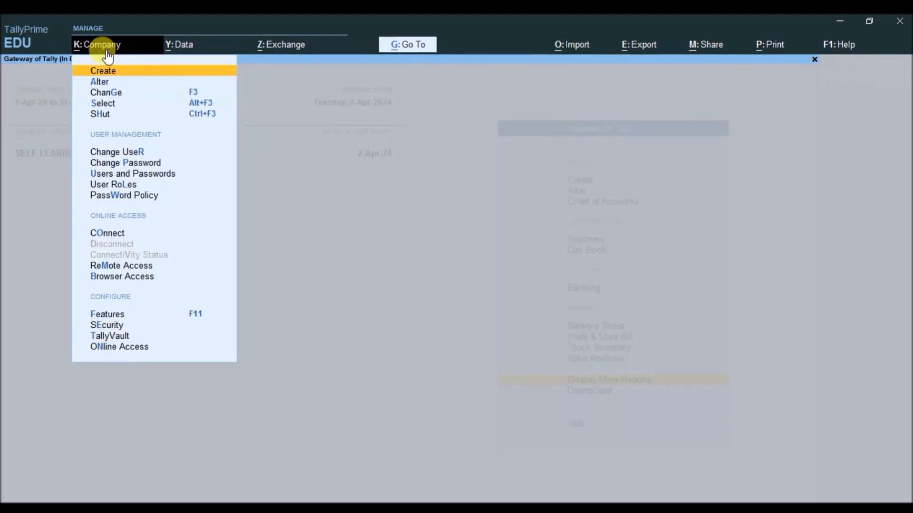
pyautogui.press('Down')
pyautogui.press('Down')
pyautogui.press('Down')
pyautogui.press('Down')
pyautogui.press('Down')
pyautogui.press('Down')
pyautogui.press('Down')
pyautogui.press('Up')
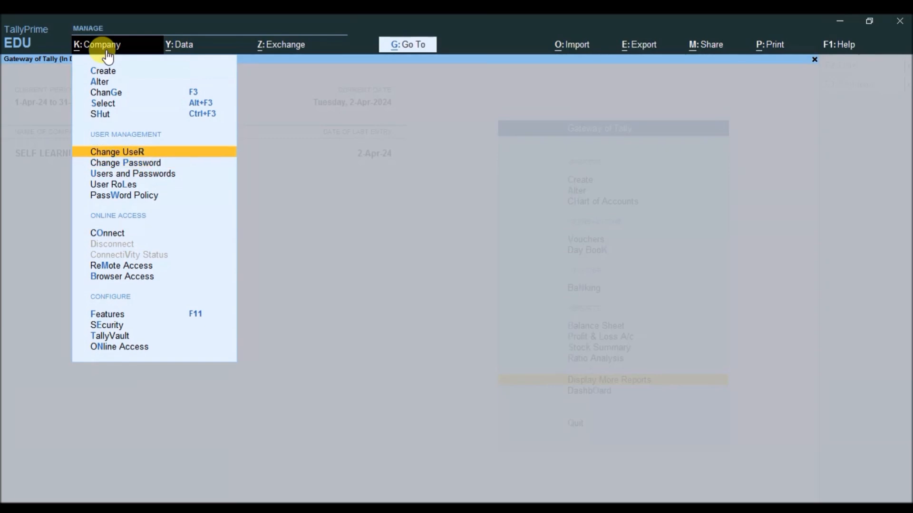
pyautogui.press('Return')
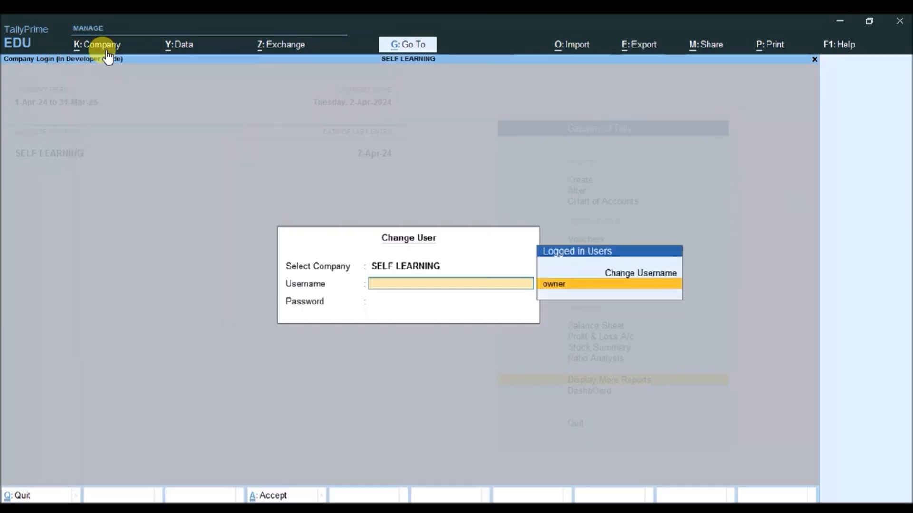
pyautogui.press('Up')
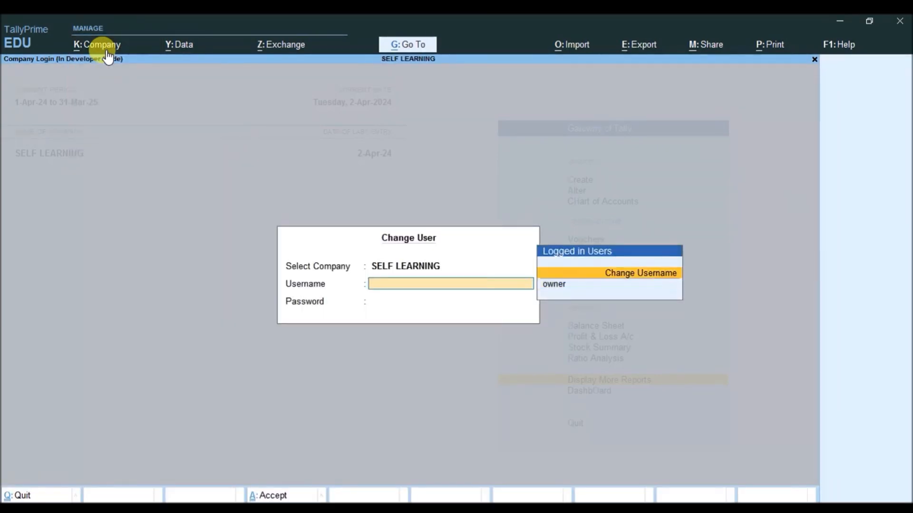
pyautogui.press('Return')
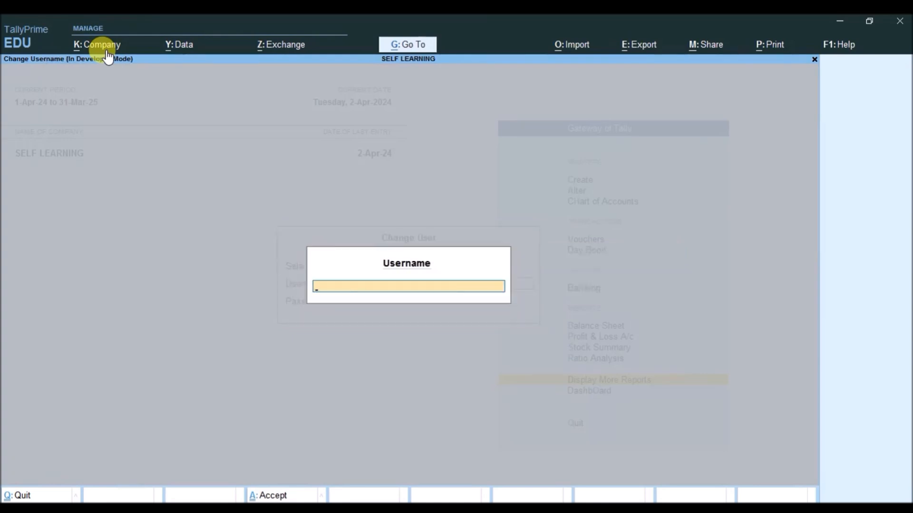
pyautogui.write('user')
pyautogui.press('Return')
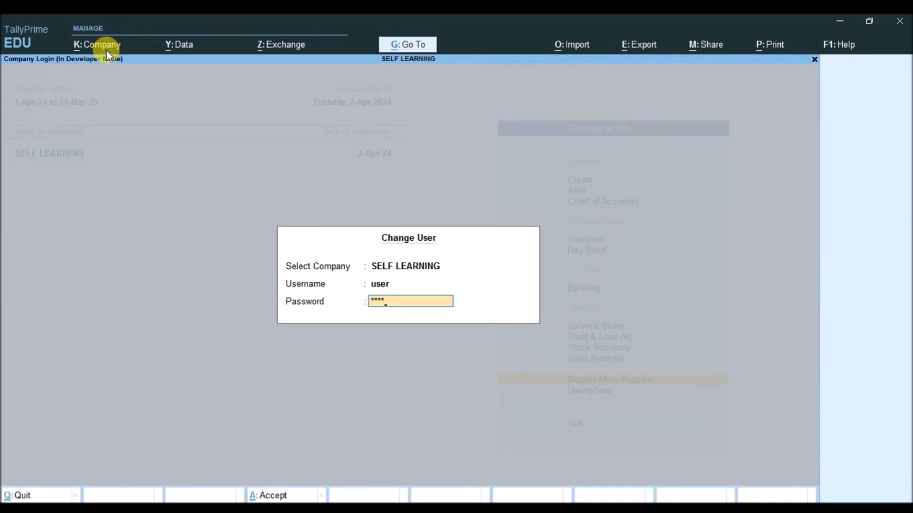
pyautogui.press('Return')
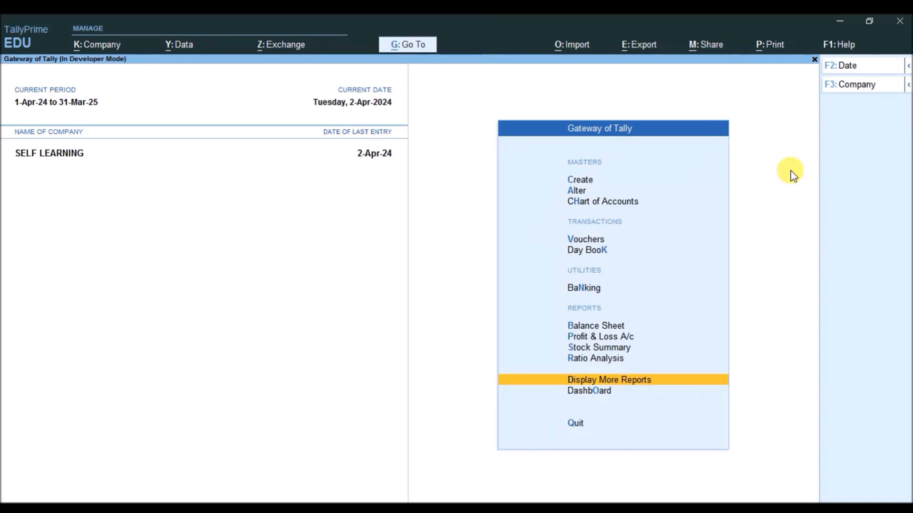
# Go to Display More Reports > Statements of Accounts and highlight Statistics
pyautogui.press('Return')
pyautogui.press('Down')
pyautogui.press('Down')
pyautogui.press('Down')
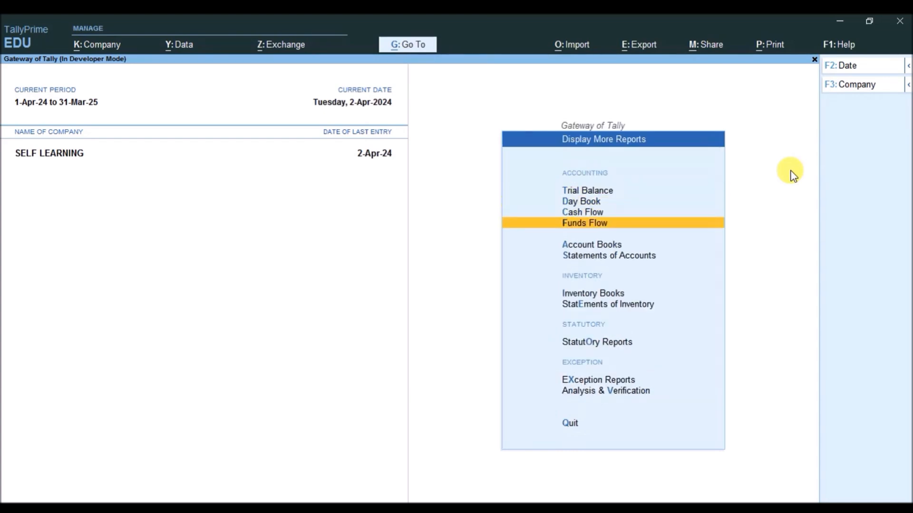
pyautogui.press('Down')
pyautogui.press('Down')
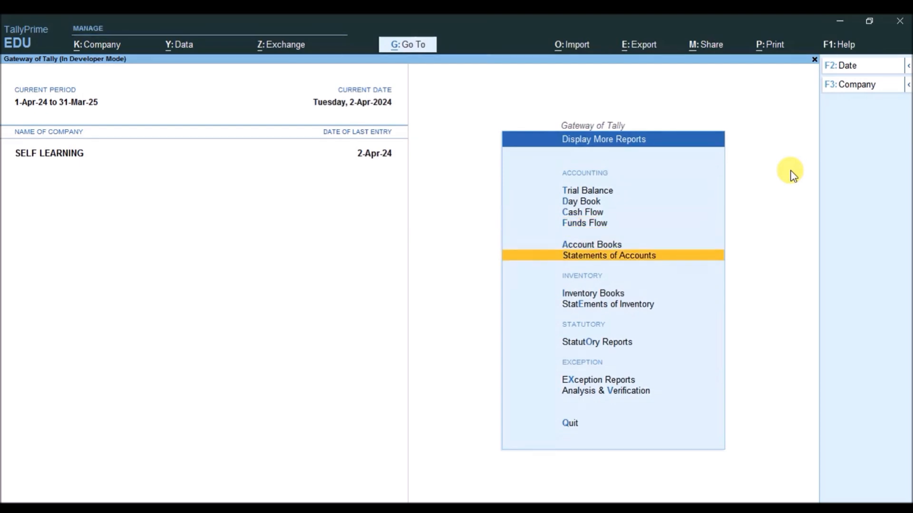
pyautogui.press('Return')
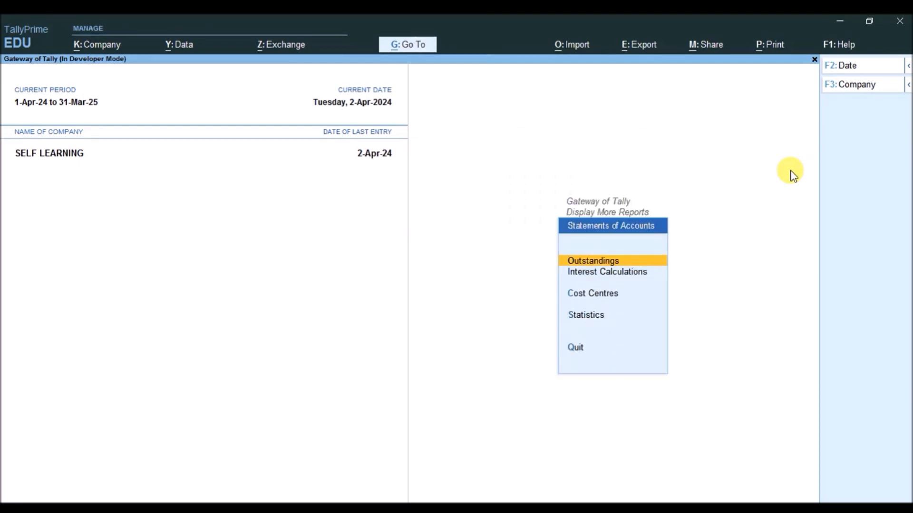
pyautogui.press('Down')
pyautogui.press('Down')
pyautogui.press('Down')
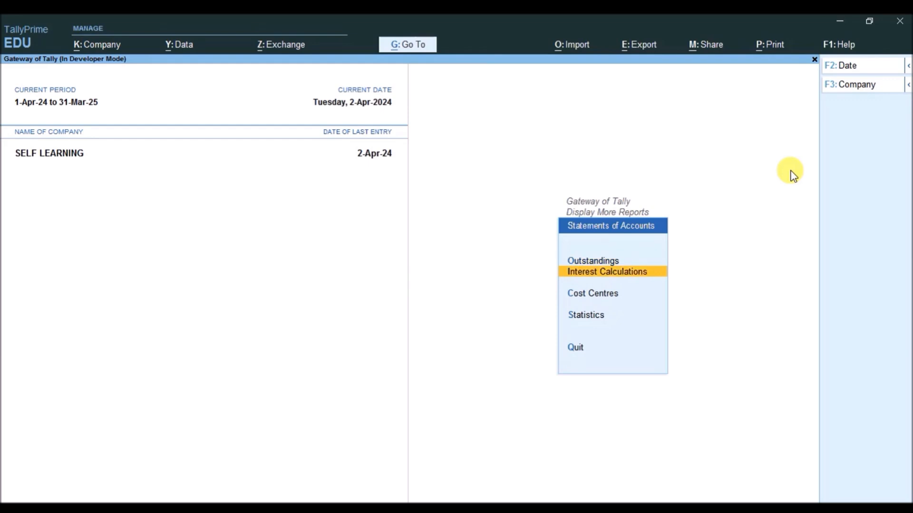
# In Statistics, view April's Credit Note and Delivery Note voucher lists
pyautogui.press('Return')
pyautogui.press('Down')
pyautogui.press('Down')
pyautogui.press('Up')
pyautogui.press('Return')
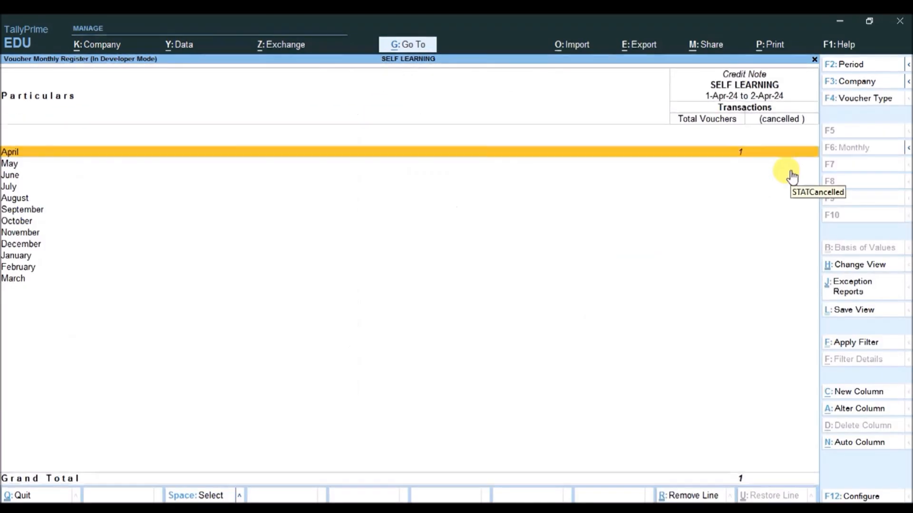
pyautogui.press('Return')
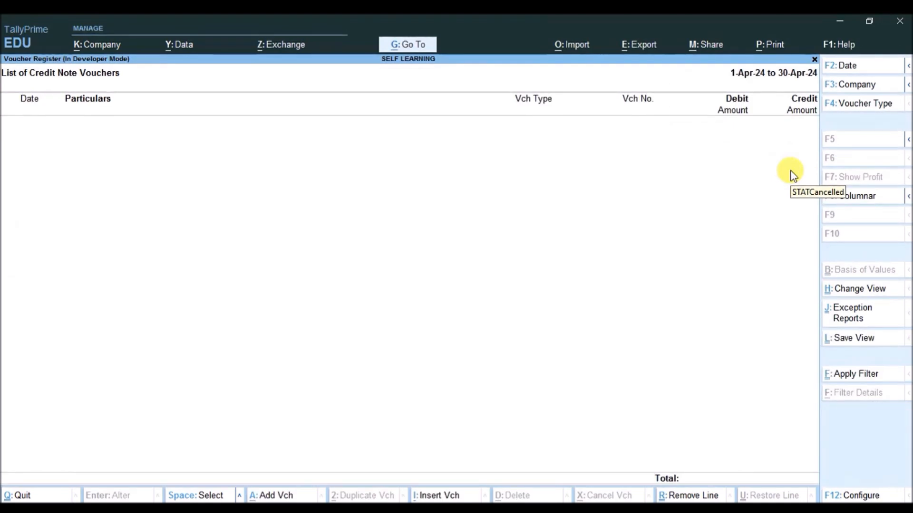
pyautogui.press('Escape')
pyautogui.press('Escape')
pyautogui.press('Escape')
pyautogui.press('Return')
pyautogui.press('Down')
pyautogui.press('Down')
pyautogui.press('Down')
pyautogui.press('Down')
pyautogui.press('Down')
pyautogui.press('Down')
pyautogui.press('Down')
pyautogui.press('Down')
pyautogui.press('Down')
pyautogui.press('Down')
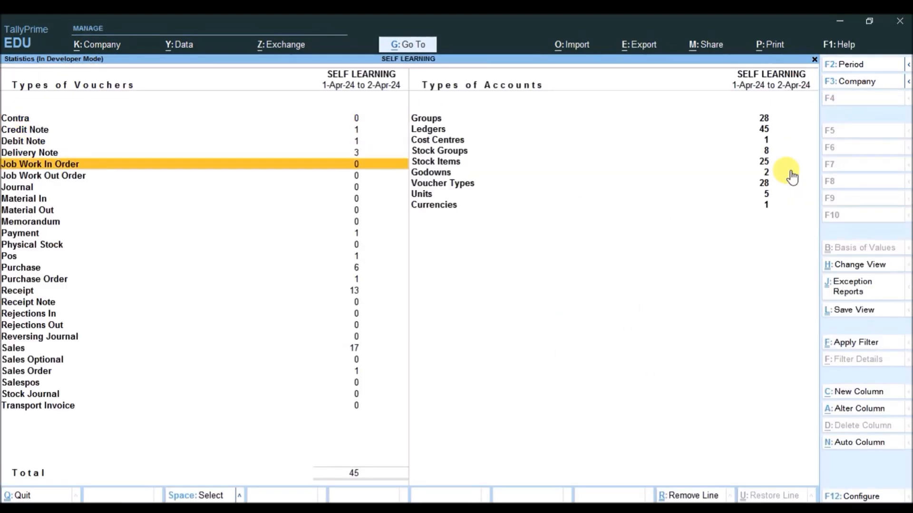
pyautogui.press('Down')
pyautogui.press('Down')
pyautogui.press('Up')
pyautogui.press('Up')
pyautogui.press('Up')
pyautogui.press('Up')
pyautogui.press('Up')
pyautogui.press('Up')
pyautogui.press('Up')
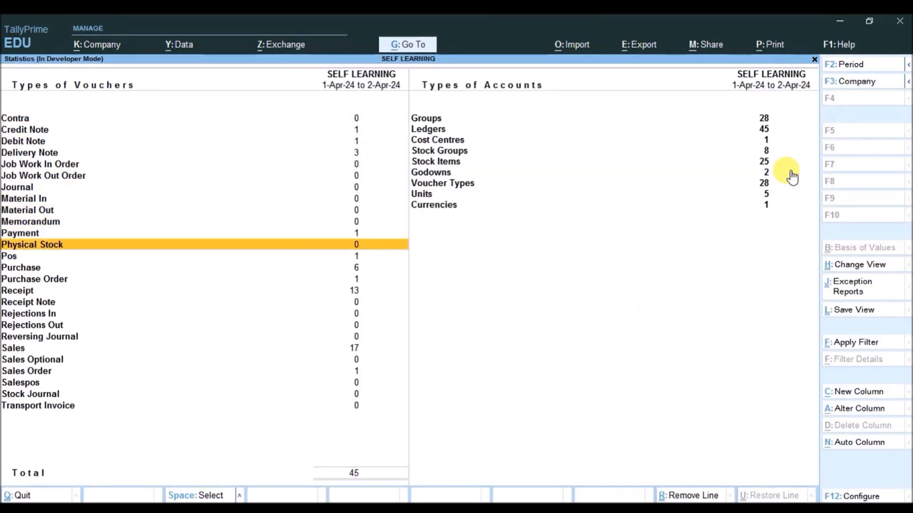
pyautogui.press('Up')
pyautogui.press('Up')
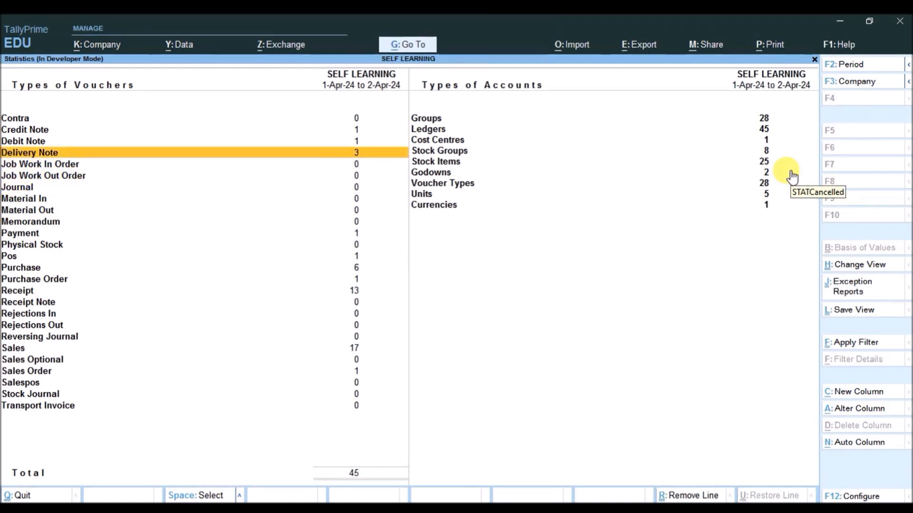
pyautogui.press('Return')
pyautogui.press('Return')
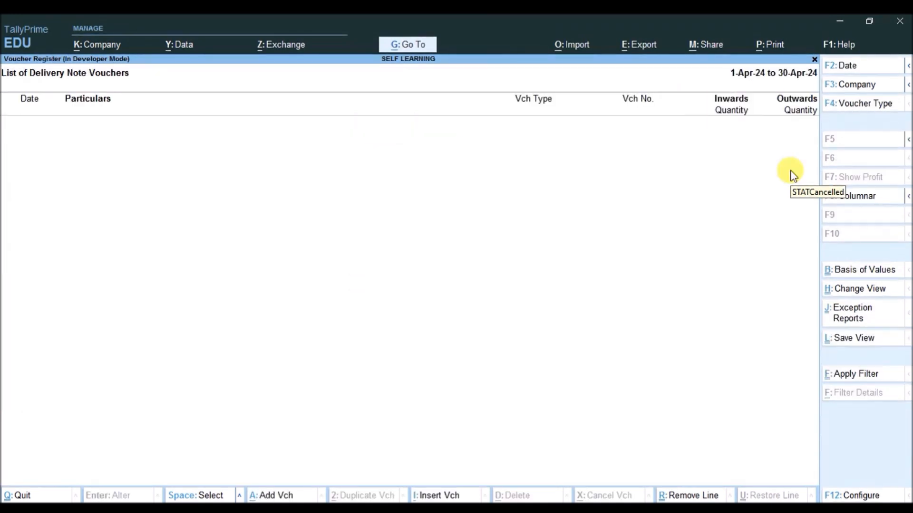
pyautogui.press('Escape')
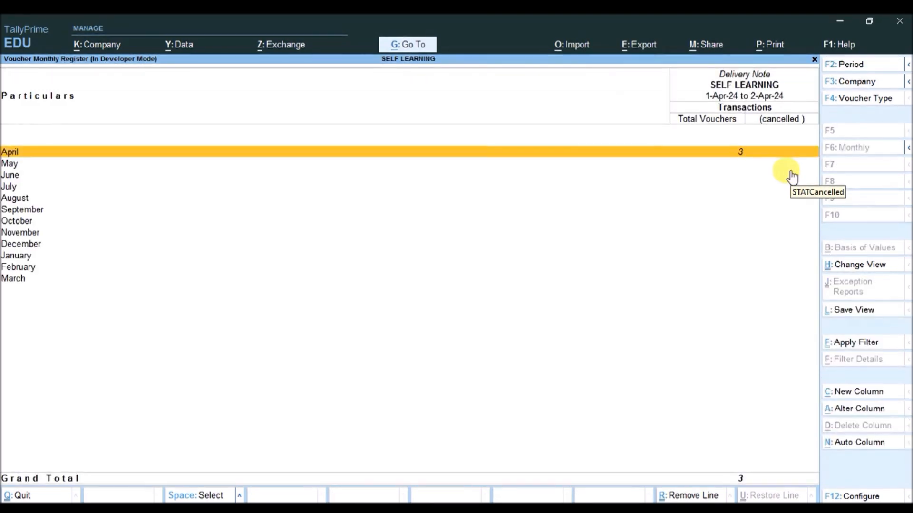
pyautogui.press('Escape')
# Confirm the Sales voucher list is empty, then close the Statistics report
pyautogui.press('Down')
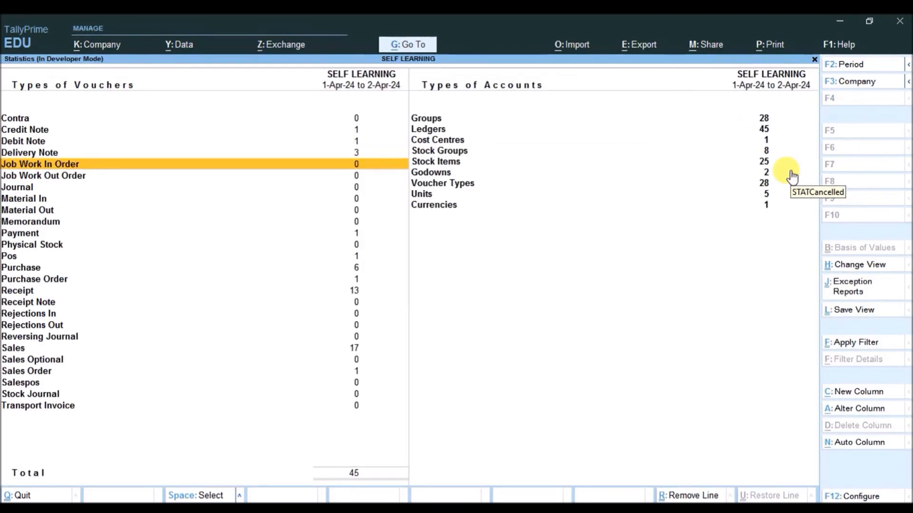
pyautogui.press('Down')
pyautogui.press('Down')
pyautogui.press('Down')
pyautogui.press('Down')
pyautogui.press('Down')
pyautogui.press('Down')
pyautogui.press('Down')
pyautogui.press('Down')
pyautogui.press('Down')
pyautogui.press('Down')
pyautogui.press('Down')
pyautogui.press('Down')
pyautogui.press('Down')
pyautogui.press('Down')
pyautogui.press('Down')
pyautogui.press('Down')
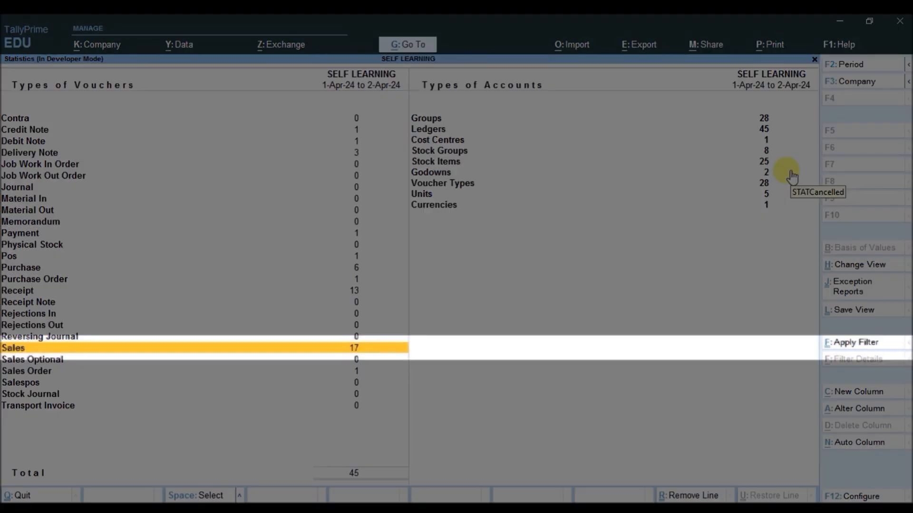
pyautogui.press('Return')
pyautogui.press('Return')
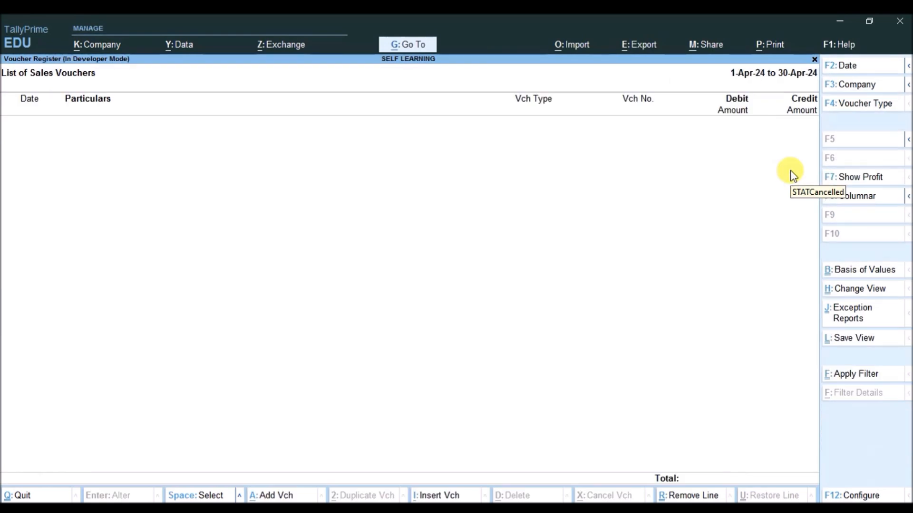
pyautogui.press('Escape')
pyautogui.press('Escape')
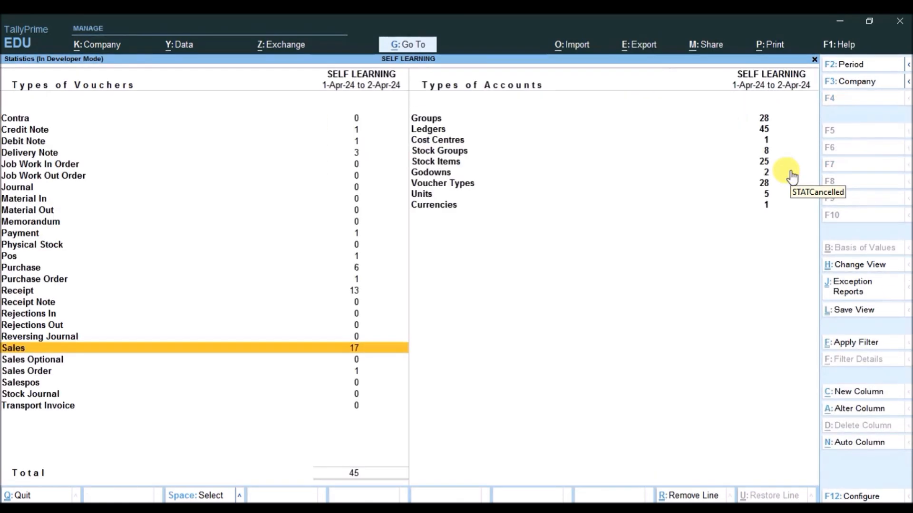
pyautogui.press('Down')
pyautogui.press('Down')
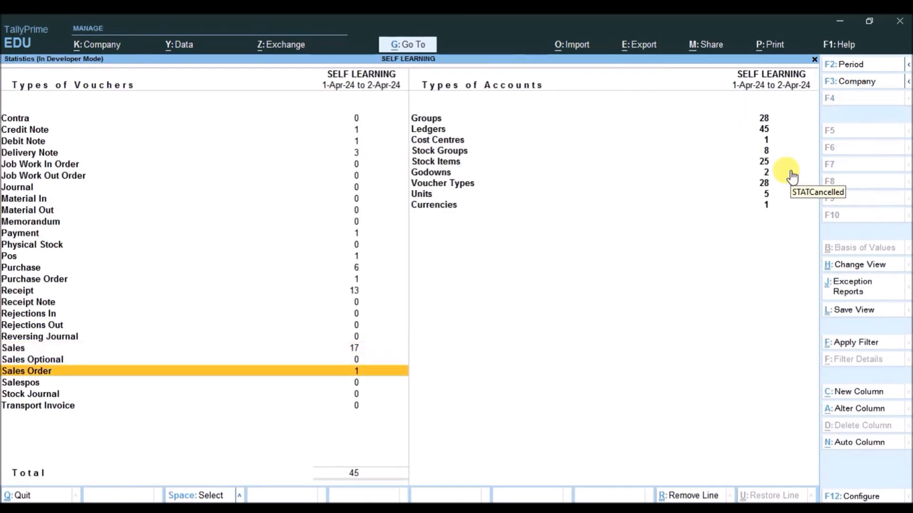
pyautogui.press('Escape')
pyautogui.press('Escape')
pyautogui.press('Escape')
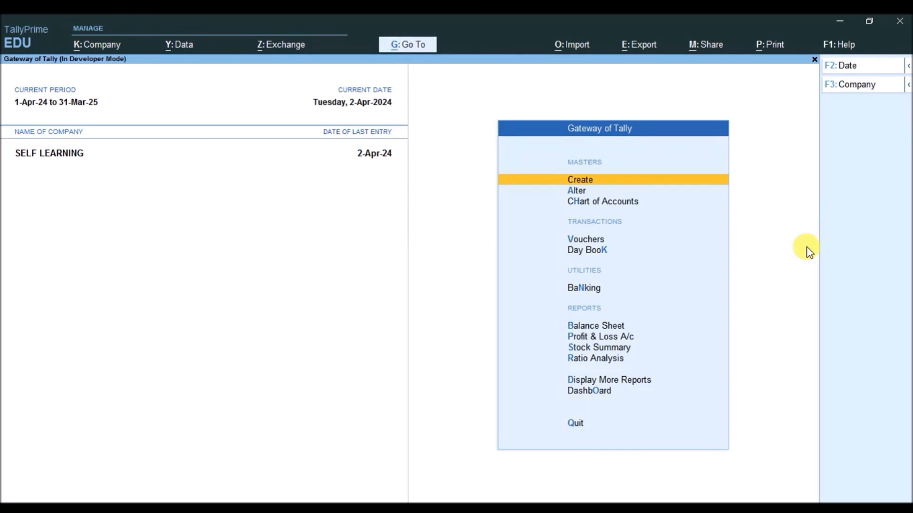
# Open Stock Summary and set Show Goods Inwards to Yes in its F12 configuration
pyautogui.press('Down')
pyautogui.press('Down')
pyautogui.press('Down')
pyautogui.press('Down')
pyautogui.press('Down')
pyautogui.press('Down')
pyautogui.press('Down')
pyautogui.press('Down')
pyautogui.press('Down')
pyautogui.press('Up')
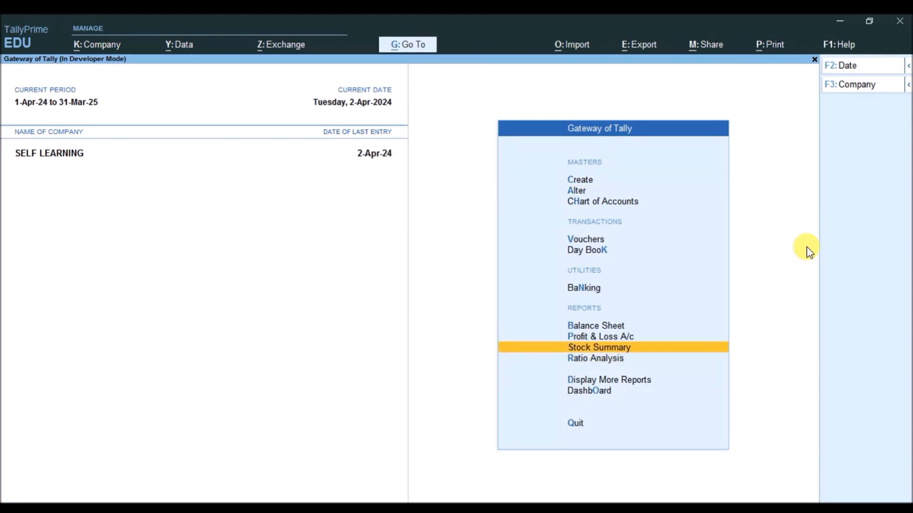
pyautogui.press('Return')
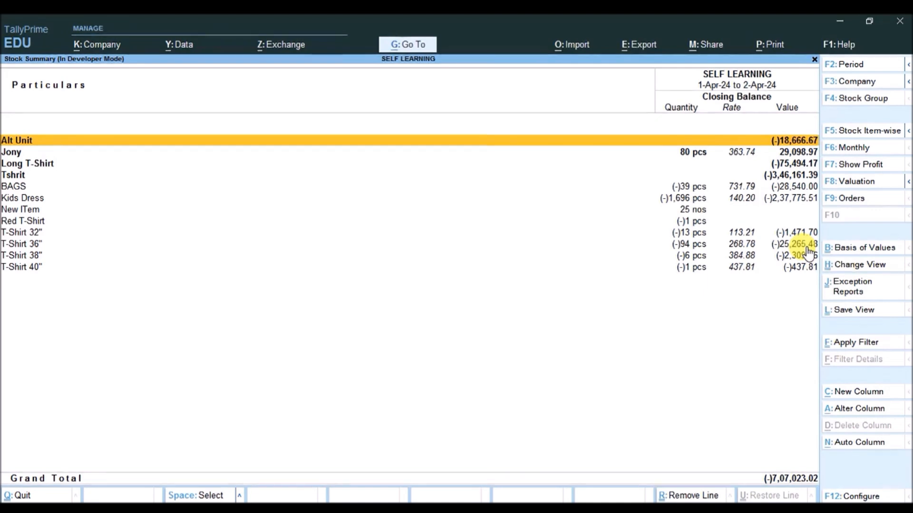
pyautogui.click(855, 495)
pyautogui.press('Return')
pyautogui.press('Return')
pyautogui.press('Return')
pyautogui.press('Return')
pyautogui.write('yes')
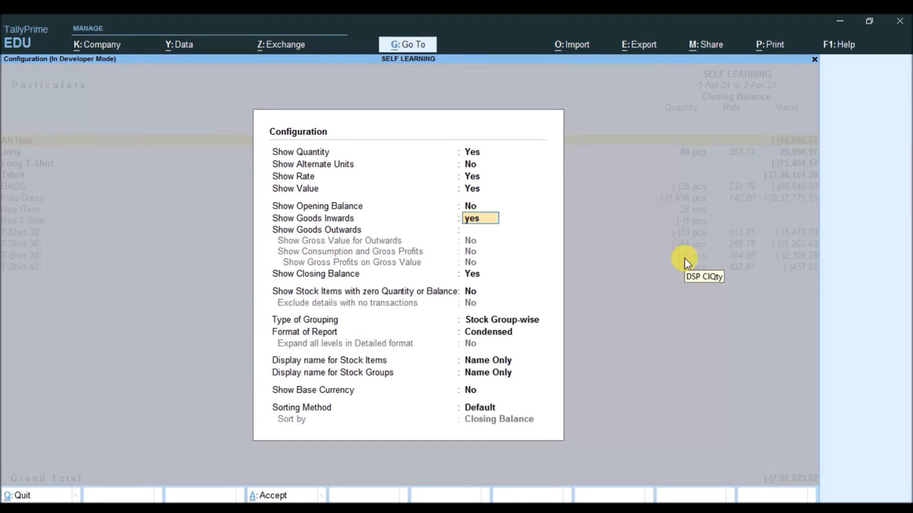
pyautogui.press('Return')
pyautogui.press('Up')
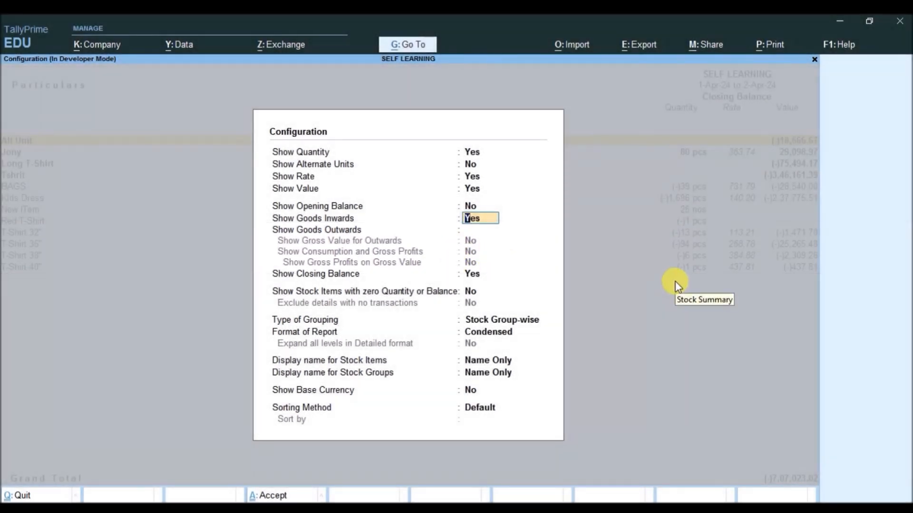
pyautogui.hotkey('ctrl', 'a')
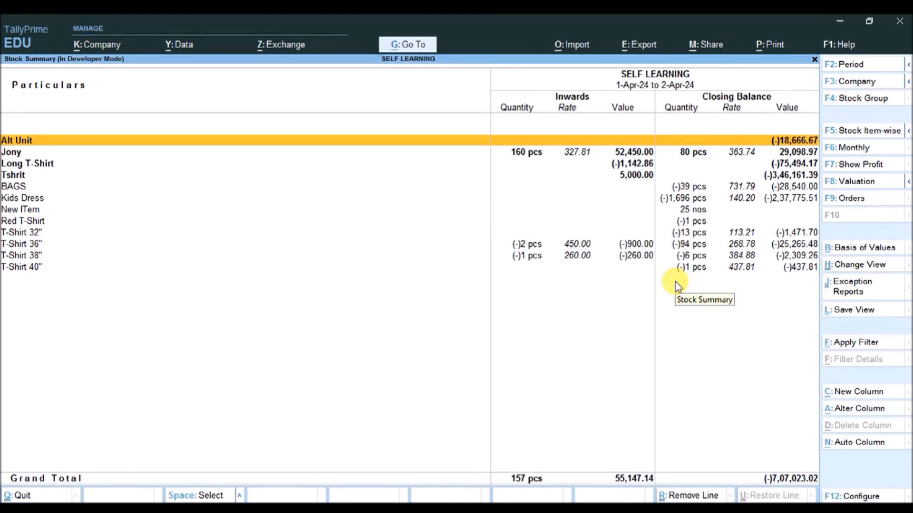
# Close Stock Summary and go to Display More Reports > Inventory Books
pyautogui.press('Escape')
pyautogui.press('Down')
pyautogui.press('Down')
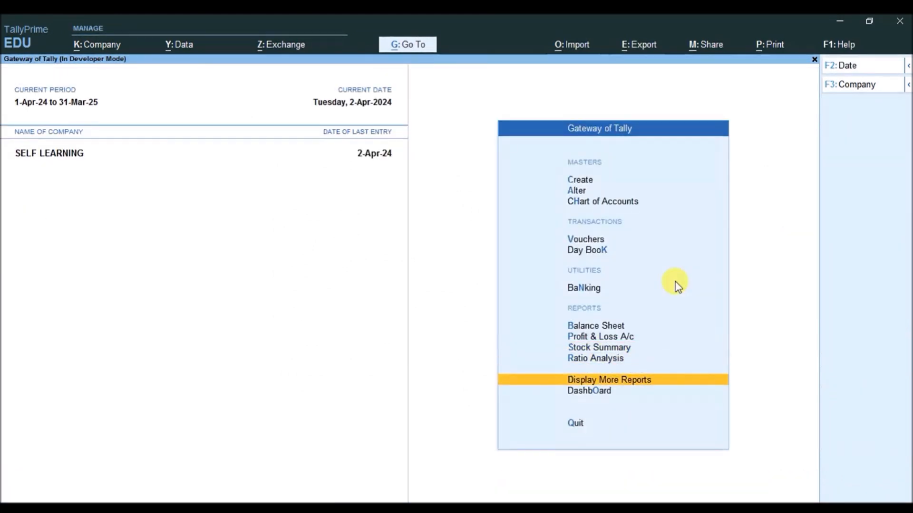
pyautogui.press('Return')
pyautogui.press('Down')
pyautogui.press('Down')
pyautogui.press('Down')
pyautogui.press('Down')
pyautogui.press('Down')
pyautogui.press('Down')
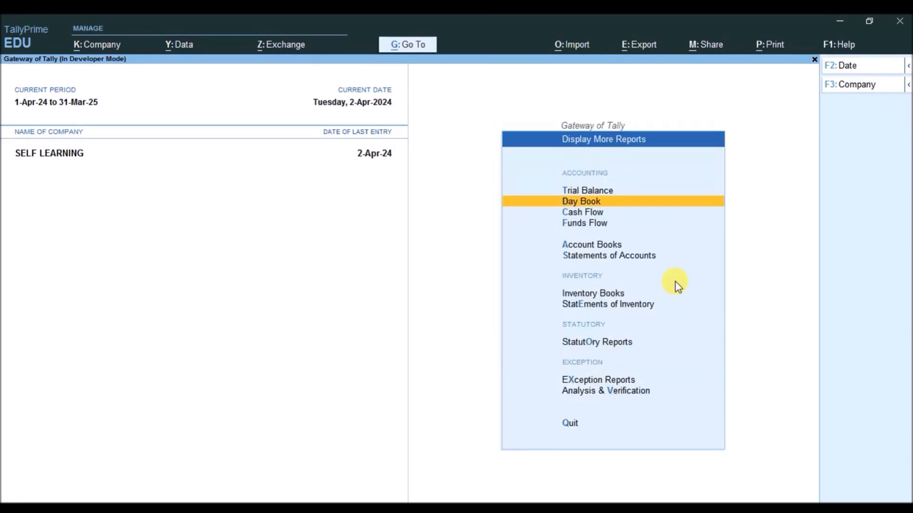
pyautogui.press('Return')
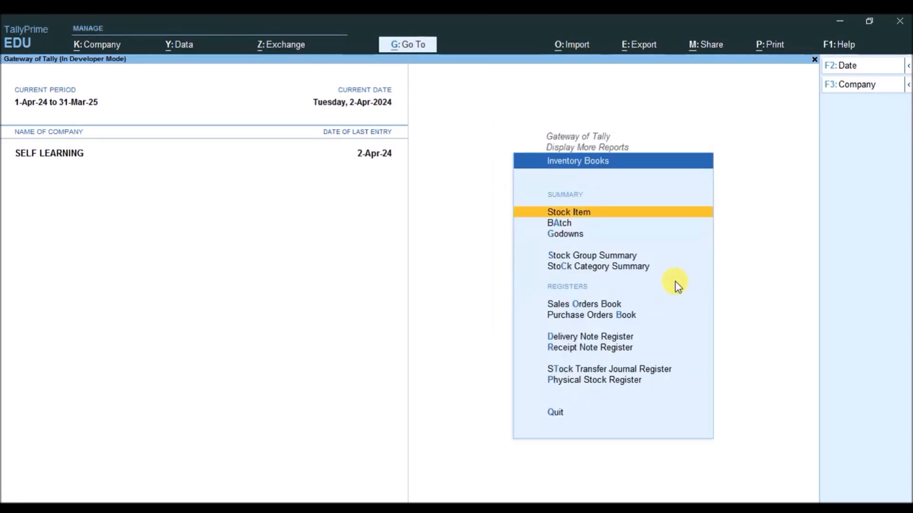
# Review the 4 in 1 Vaporizer - Jony monthly summary and April vouchers, then back out
pyautogui.press('Return')
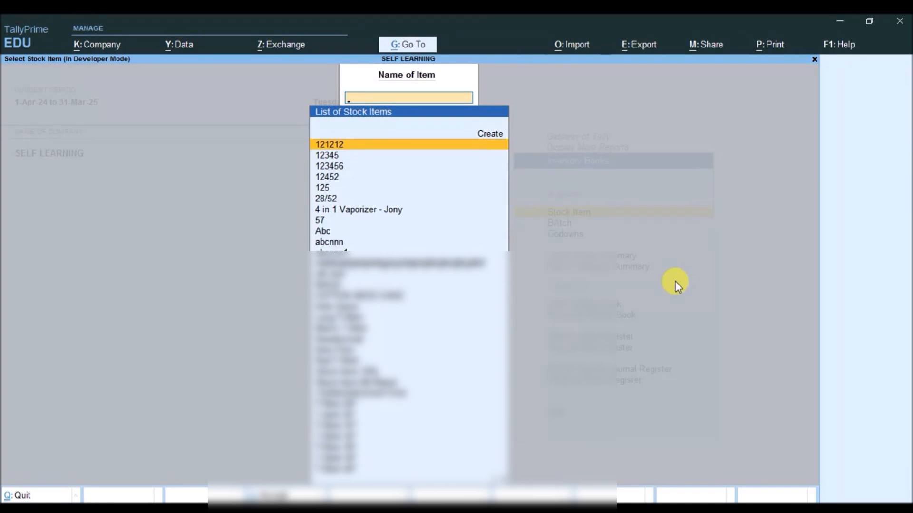
pyautogui.press('Down')
pyautogui.press('Down')
pyautogui.press('Down')
pyautogui.press('Down')
pyautogui.press('Down')
pyautogui.press('Down')
pyautogui.press('Up')
pyautogui.press('Down')
pyautogui.press('Return')
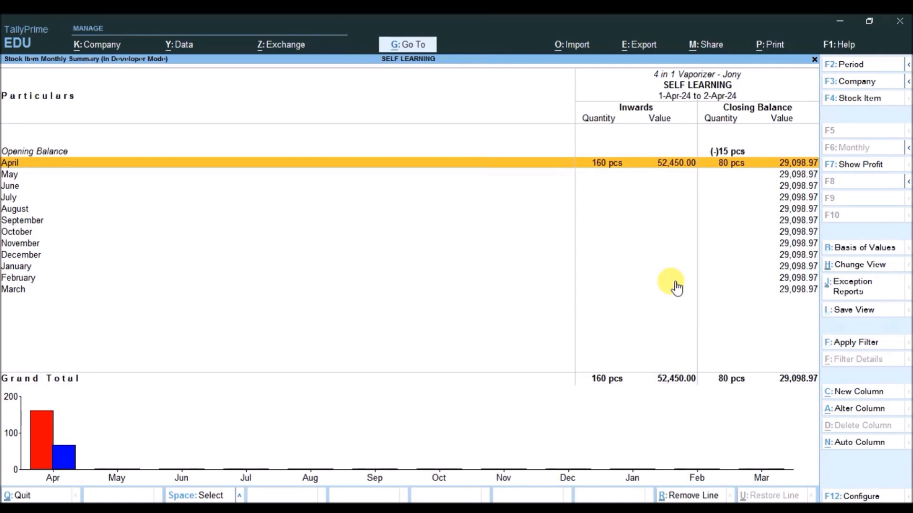
pyautogui.press('Return')
pyautogui.press('Down')
pyautogui.press('Down')
pyautogui.press('Down')
pyautogui.press('Down')
pyautogui.press('Down')
pyautogui.press('Down')
pyautogui.press('Down')
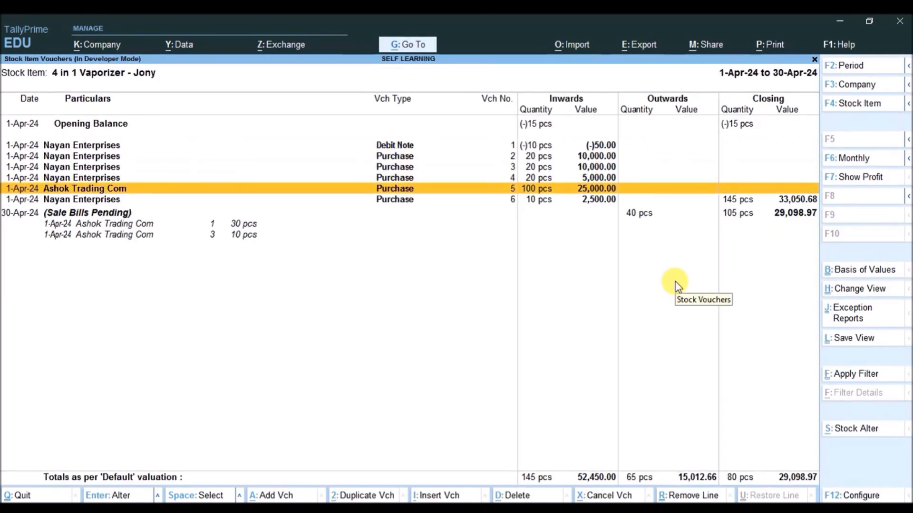
pyautogui.press('Up')
pyautogui.press('Up')
pyautogui.press('Up')
pyautogui.press('Up')
pyautogui.press('Up')
pyautogui.press('Up')
pyautogui.press('Up')
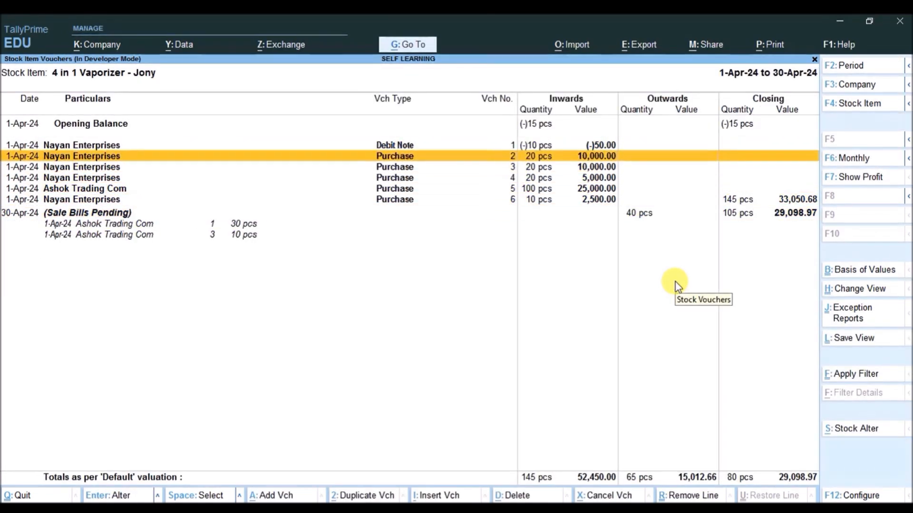
pyautogui.press('Escape')
pyautogui.press('Escape')
pyautogui.press('Escape')
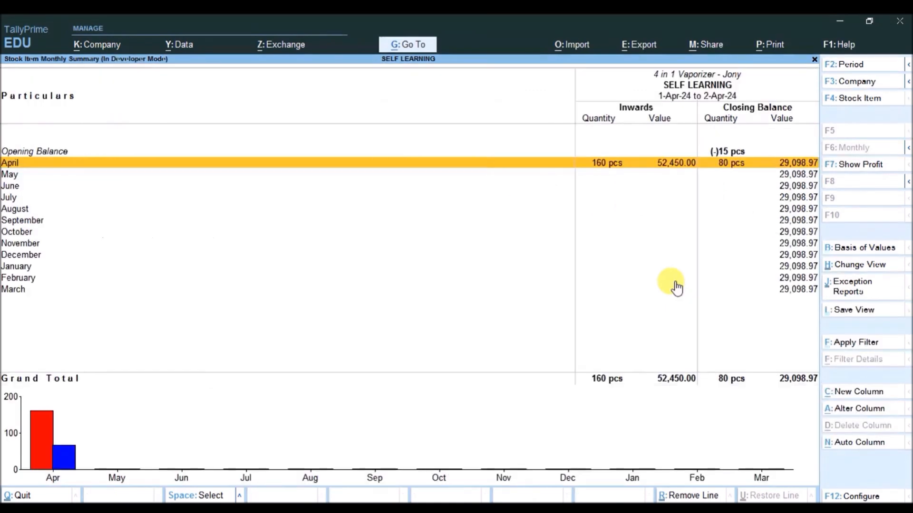
pyautogui.press('Down')
pyautogui.press('Down')
pyautogui.press('Down')
pyautogui.press('Down')
# Go to Statements of Inventory > Movement Analysis > Stock Item Analysis
pyautogui.press('Up')
pyautogui.press('Down')
pyautogui.press('Escape')
pyautogui.press('Up')
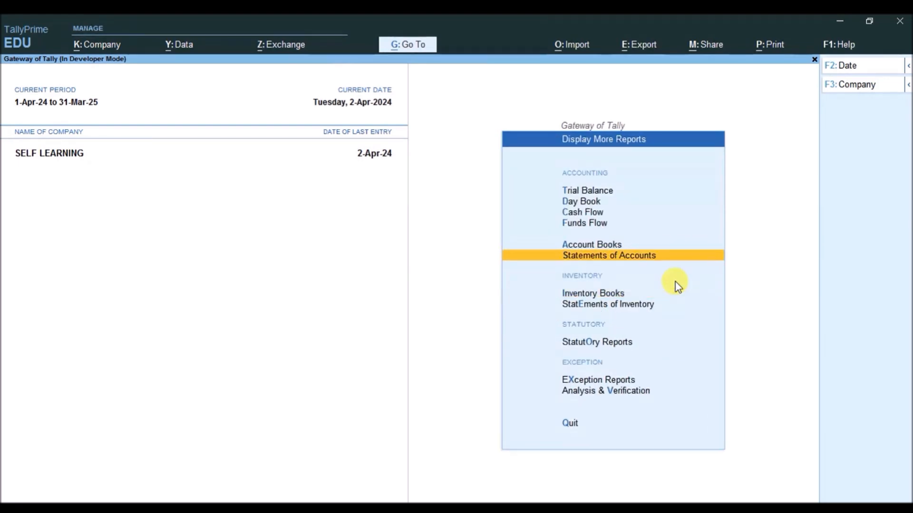
pyautogui.press('Down')
pyautogui.press('Down')
pyautogui.press('Return')
pyautogui.press('Down')
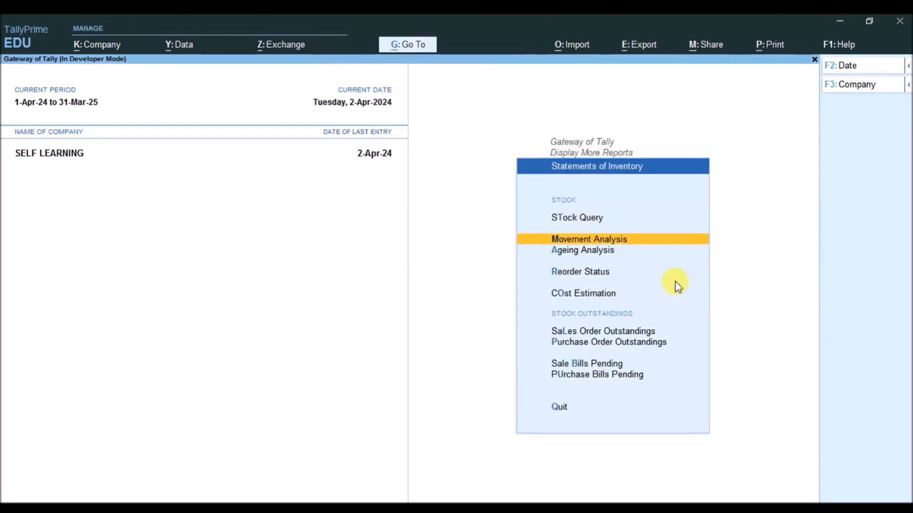
pyautogui.press('Return')
pyautogui.press('Down')
pyautogui.press('Down')
pyautogui.press('Up')
pyautogui.press('Up')
pyautogui.press('Down')
pyautogui.press('Down')
pyautogui.press('Return')
# Show the movement analysis of 4 in 1 Vaporizer - Jony and drill into Ashok Trading Com purchases
pyautogui.press('Down')
pyautogui.press('Down')
pyautogui.press('Down')
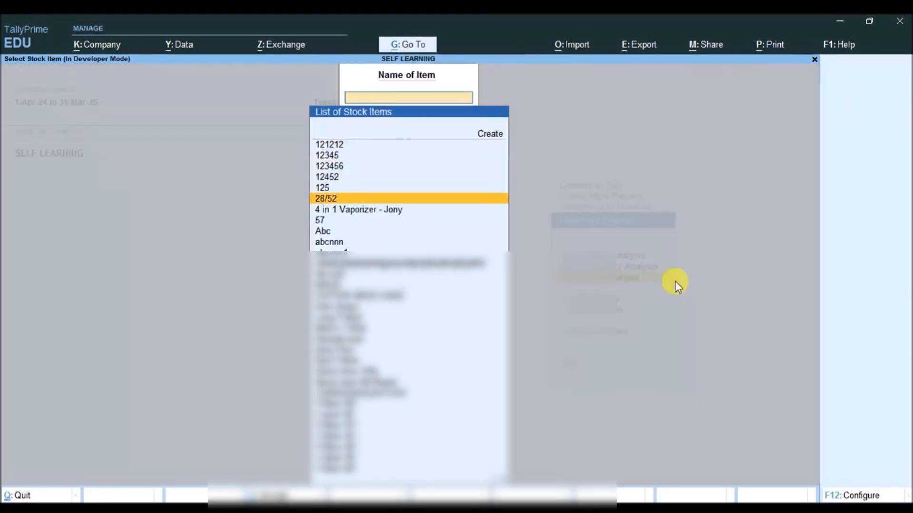
pyautogui.press('Down')
pyautogui.press('Return')
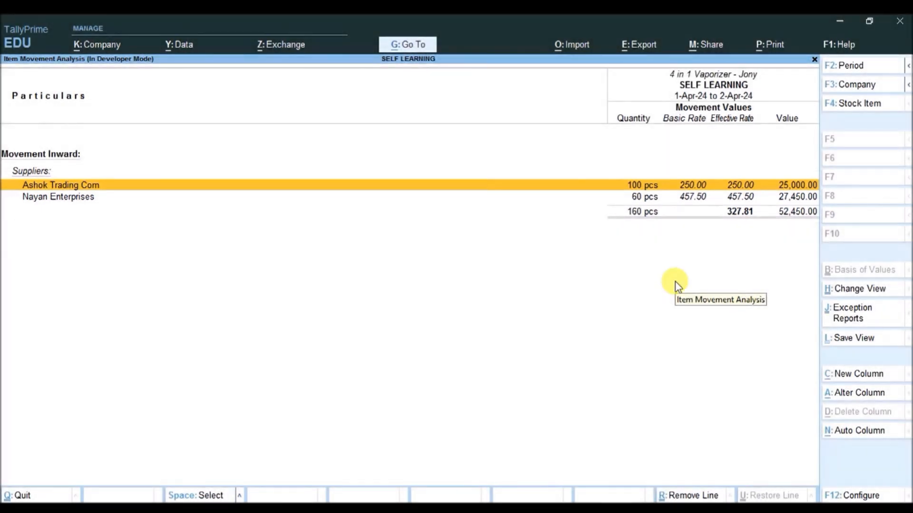
pyautogui.press('Return')
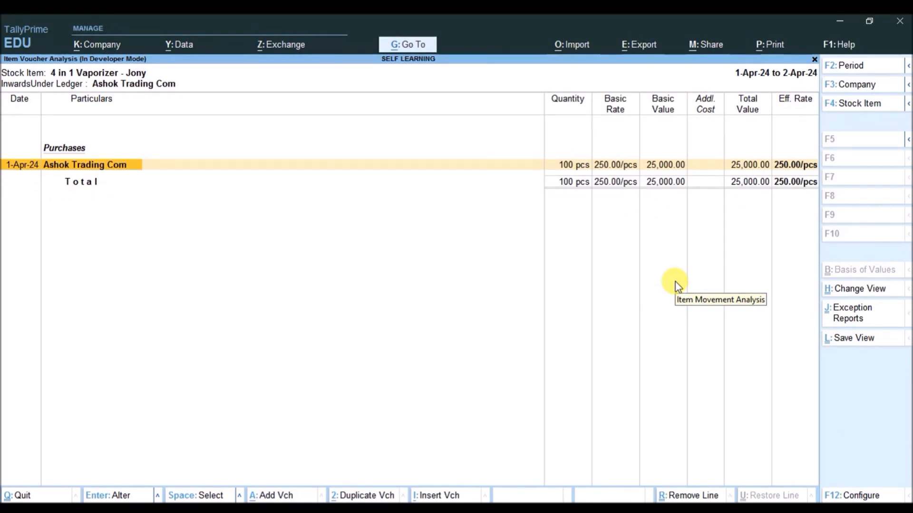
# Back out of the movement analysis screens to the Gateway of Tally's Display More Reports menu
pyautogui.press('Escape')
pyautogui.press('Escape')
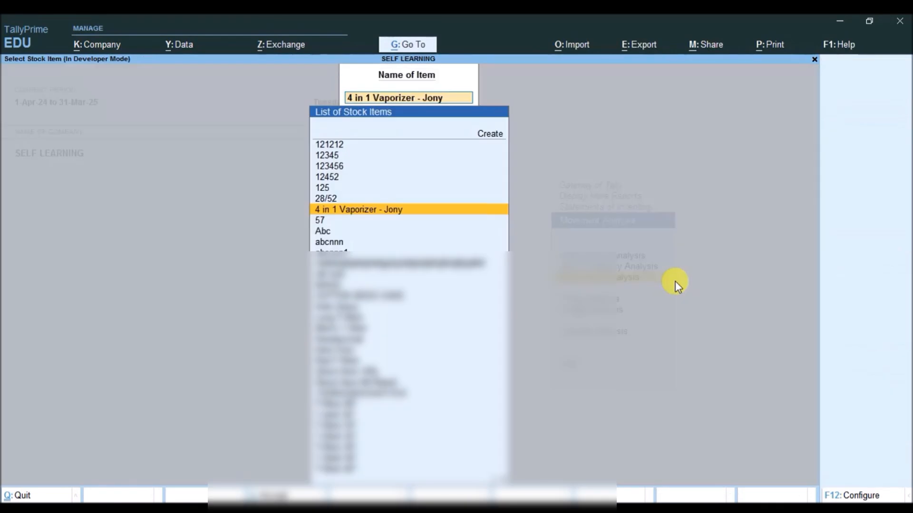
pyautogui.press('Escape')
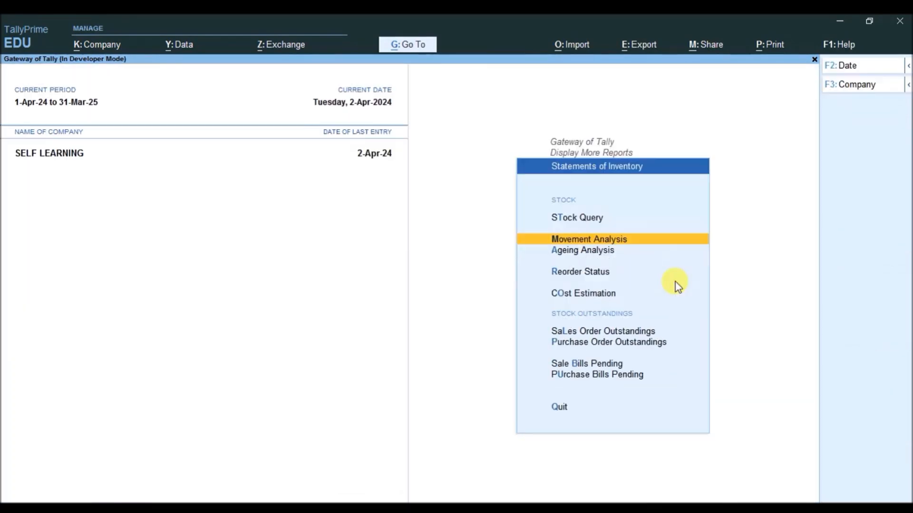
pyautogui.press('Escape')
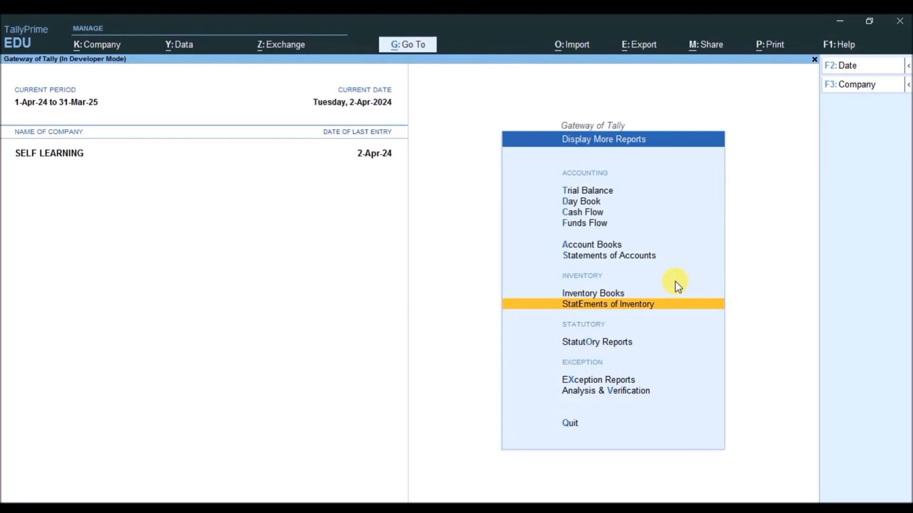
pyautogui.press('Escape')
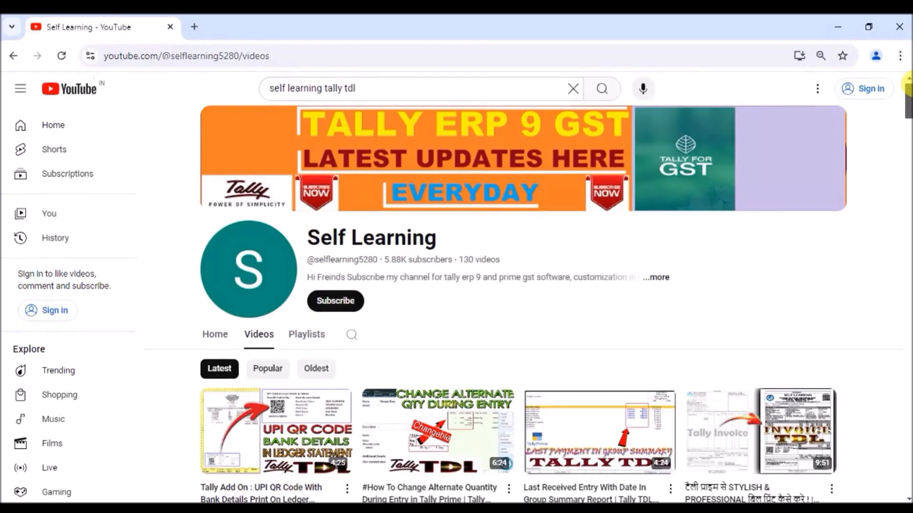
# Scroll through the grid of Tally TDL tutorial videos on the Self Learning channel
pyautogui.scroll(-3, 907, 94)
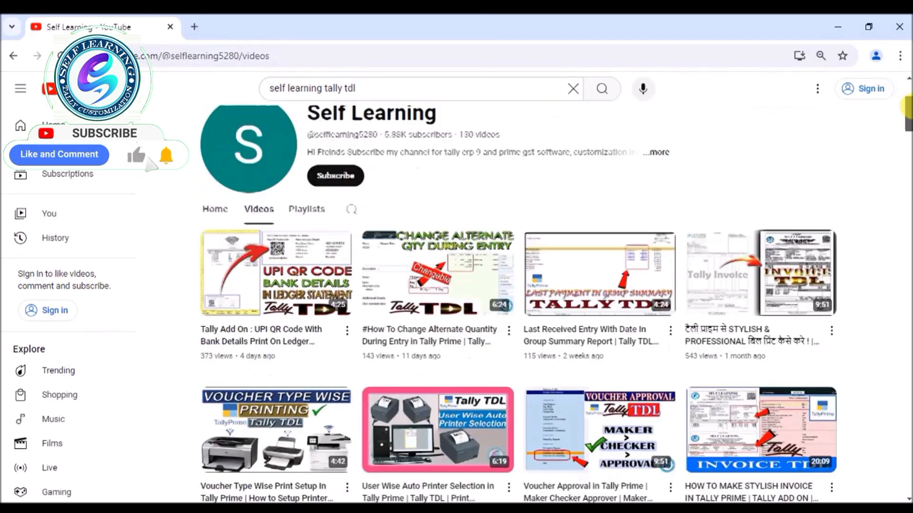
pyautogui.moveTo(907, 107); pyautogui.dragTo(907, 133)
pyautogui.moveTo(908, 147); pyautogui.dragTo(907, 59)
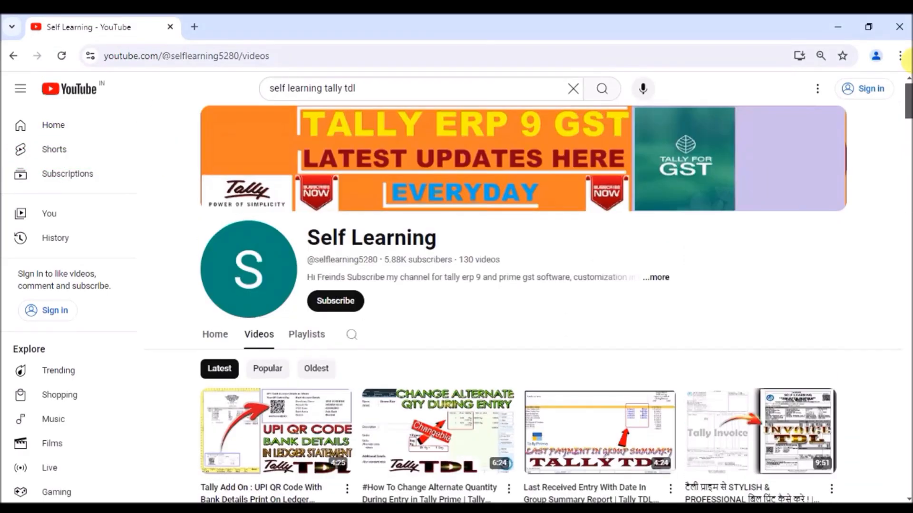